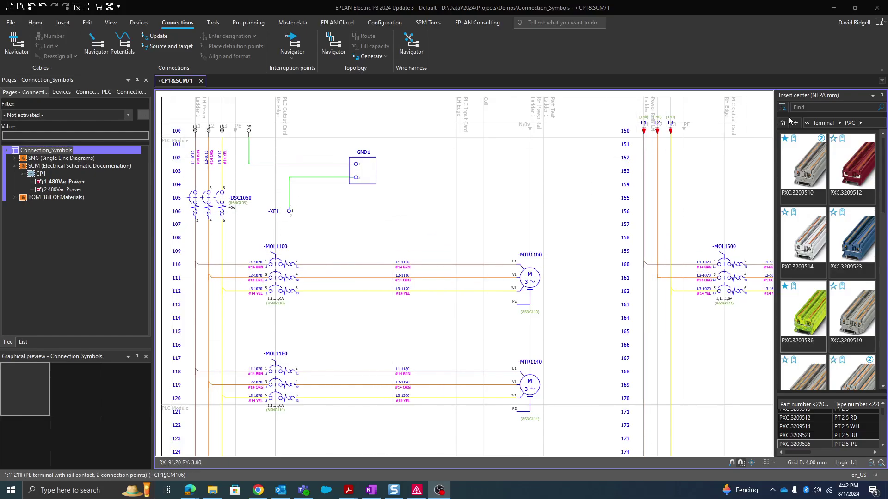
- Return the Insert center to Home and zoom in on the L1-1100 wire label feeding motor -MTR1100
left_click(785, 123)
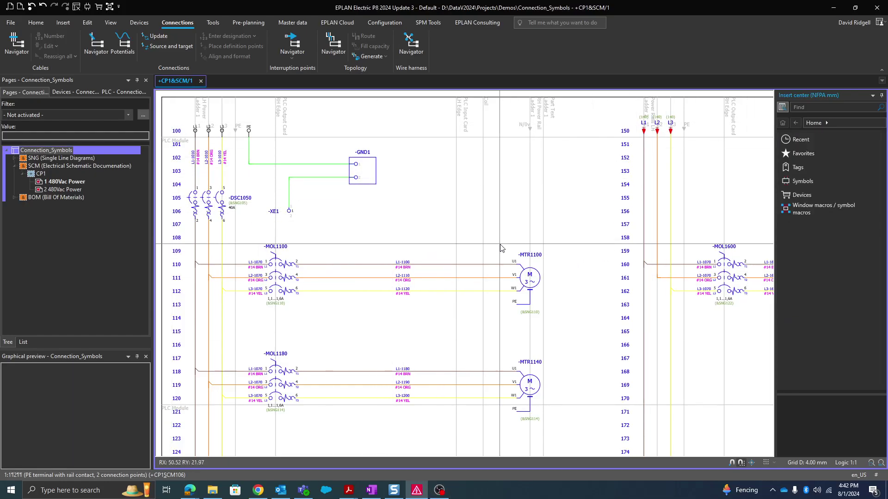
scroll(500, 244, "up", 1)
scroll(460, 241, "up", 1)
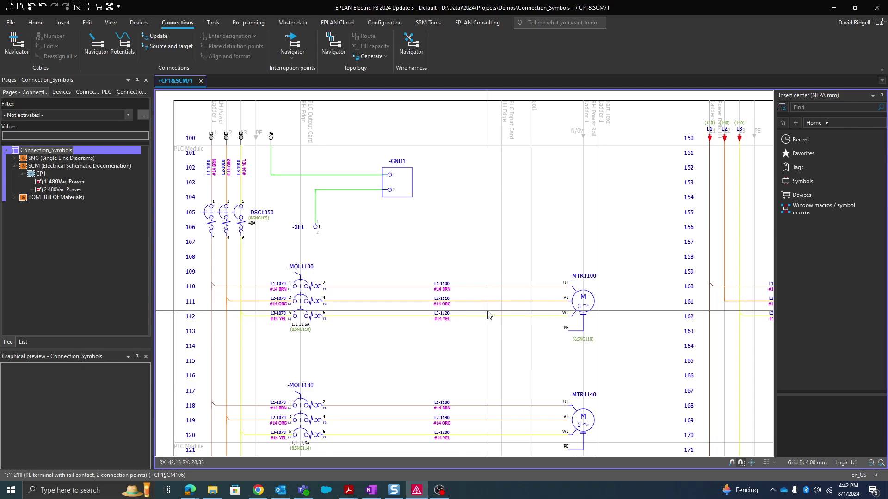
scroll(483, 292, "up", 1)
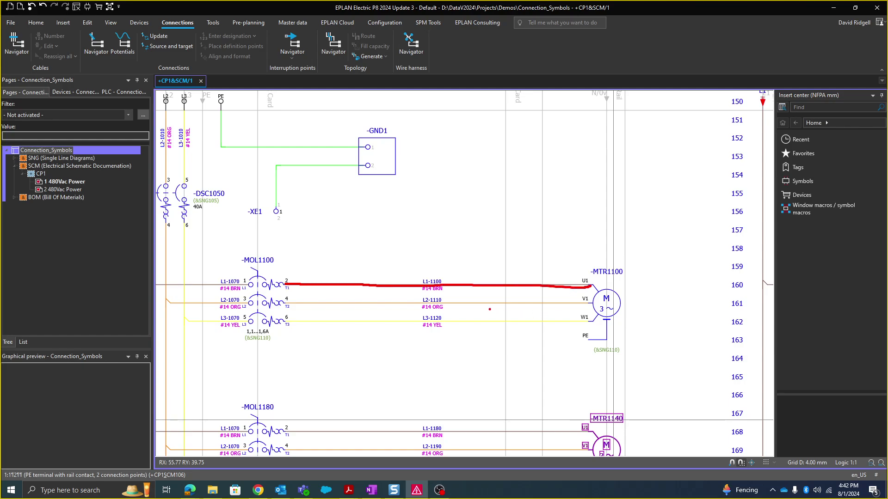
scroll(429, 282, "up", 1)
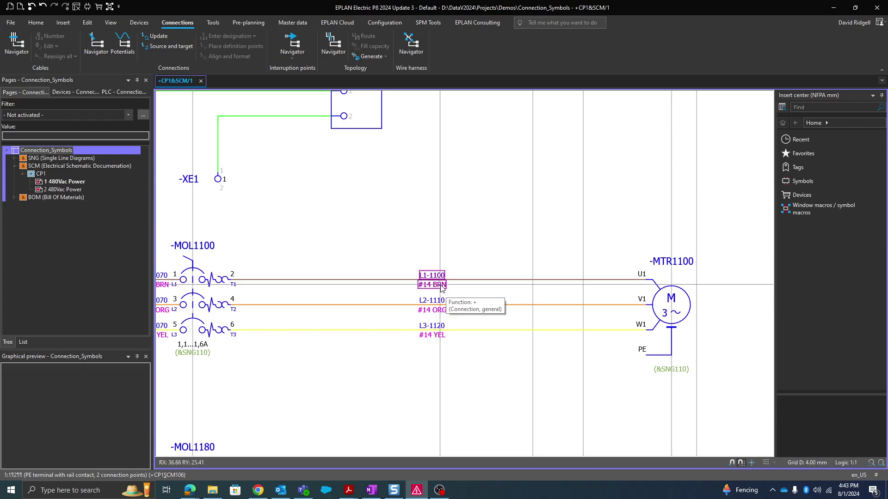
scroll(442, 288, "down", 3)
scroll(442, 282, "up", 2)
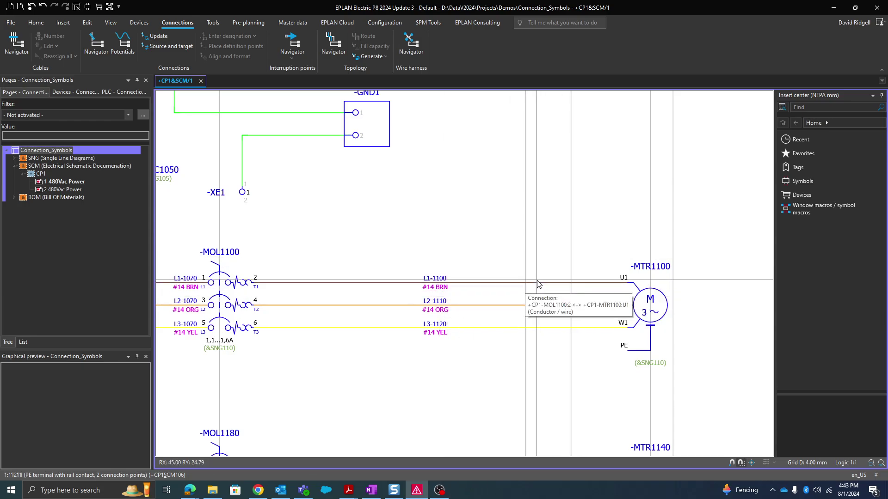
- Open the Connections navigator, enlarge it, and view the first connection's properties
left_click(97, 46)
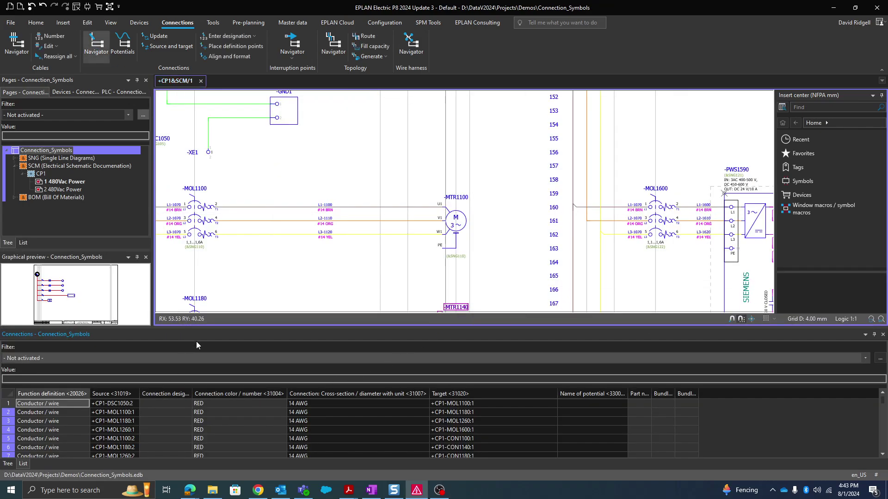
left_click_drag(196, 329, 196, 311)
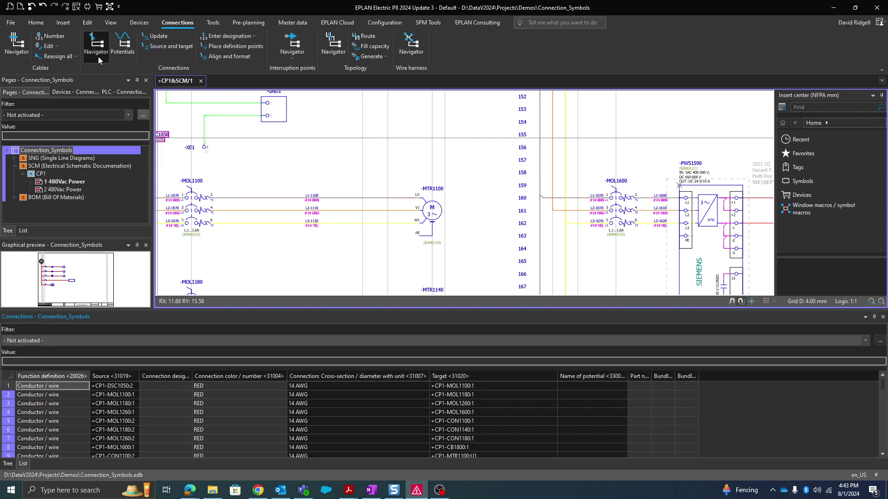
left_click(28, 384)
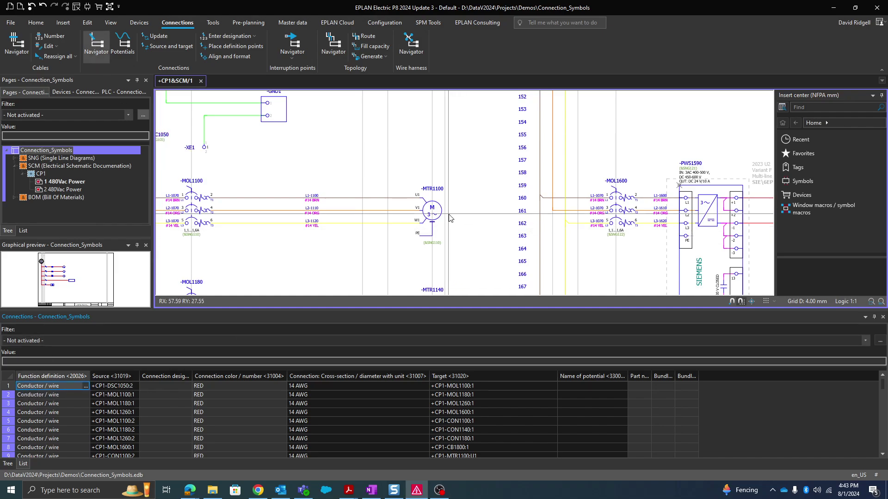
left_click(9, 387)
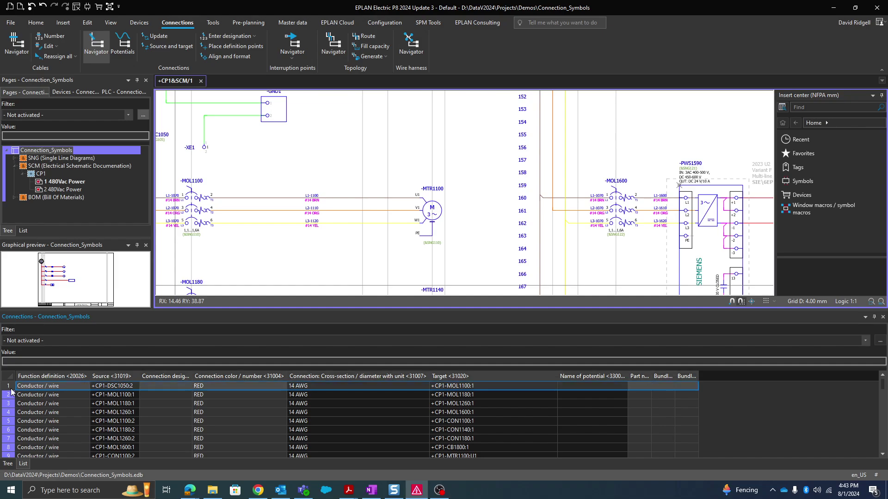
right_click(10, 387)
left_click(37, 370)
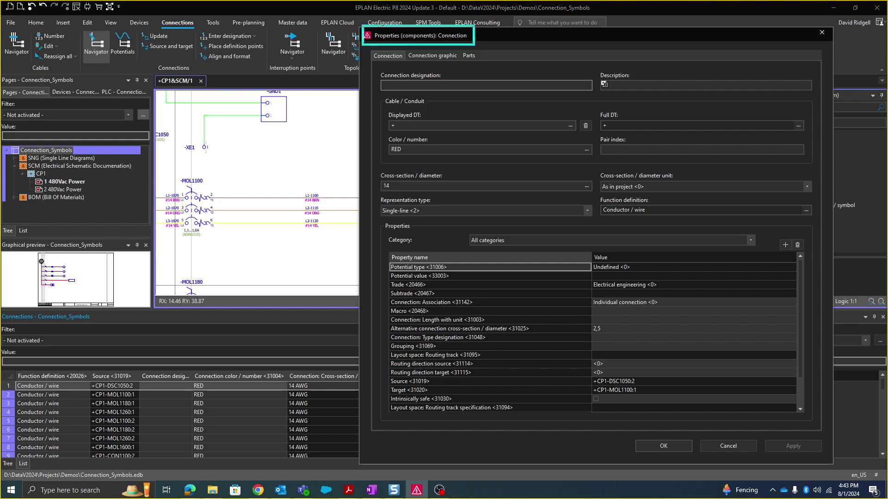
- Inspect the properties of the L1-1100 connection definition point
key("Escape")
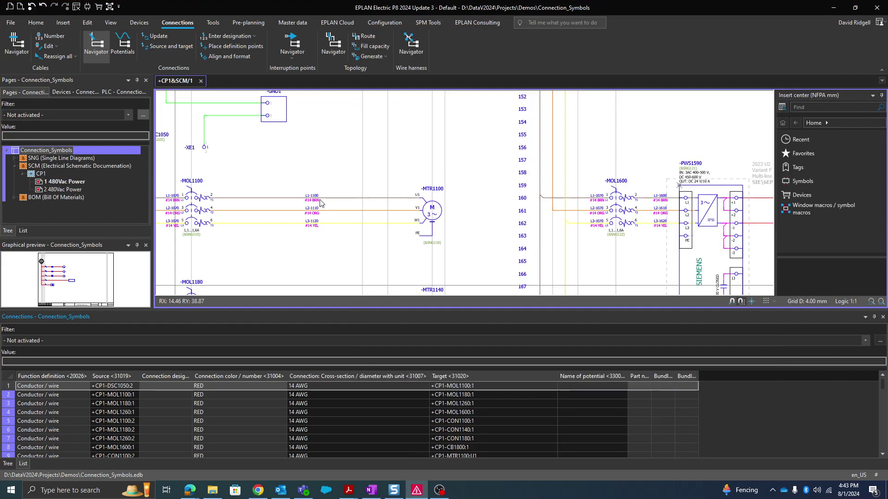
scroll(305, 198, "up", 2)
double_click(296, 197)
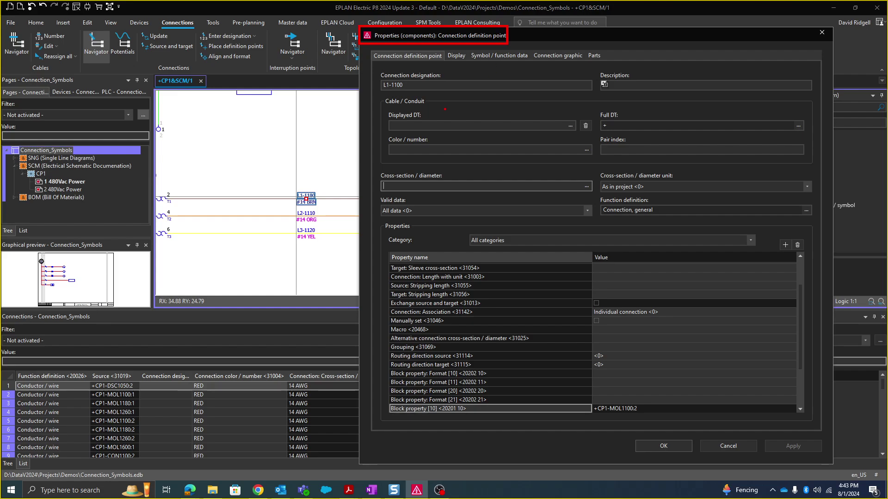
key("Return")
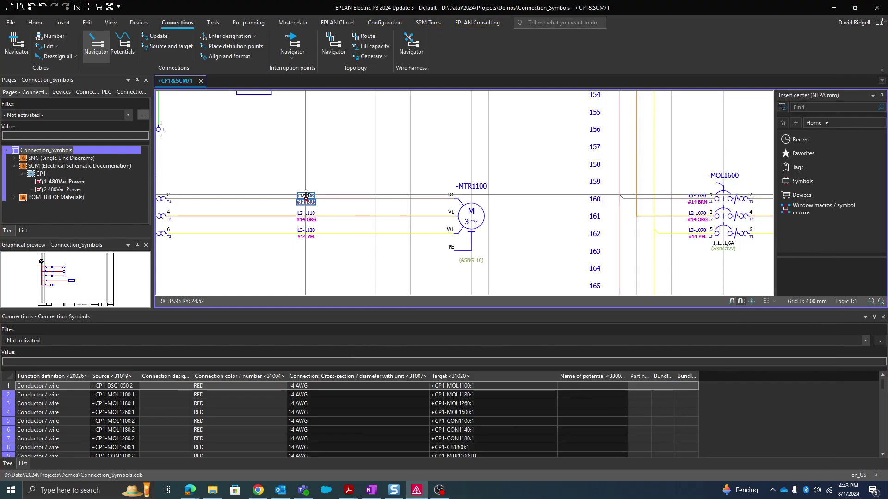
- Close the Connections navigator and re-zoom on the L2-1110 wiring to -MTR1100 terminal V1
scroll(318, 202, "down", 2)
scroll(317, 203, "up", 3)
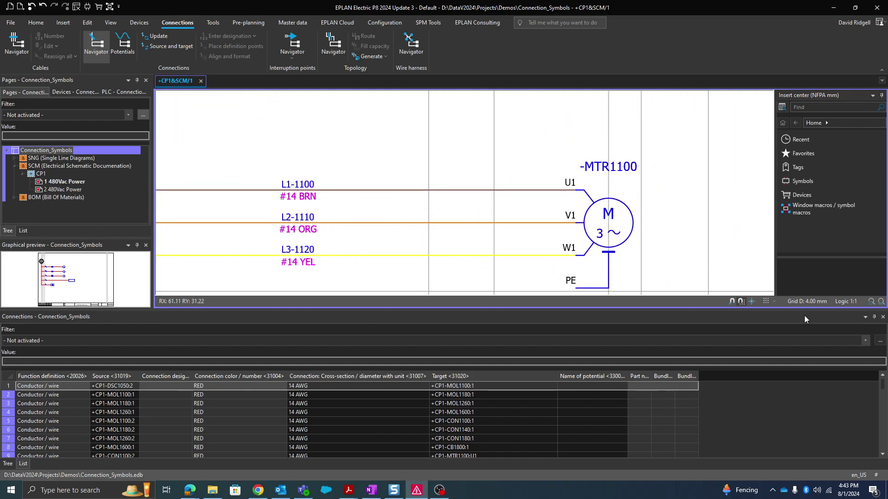
left_click(883, 317)
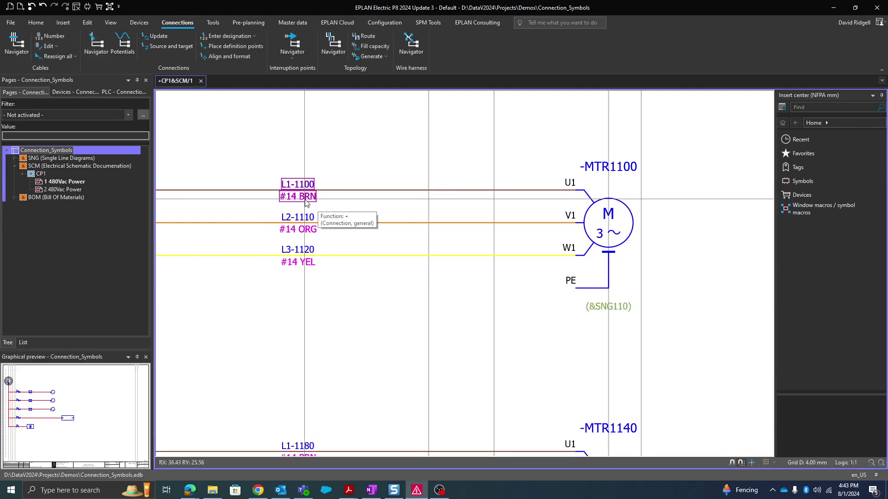
scroll(383, 224, "down", 5)
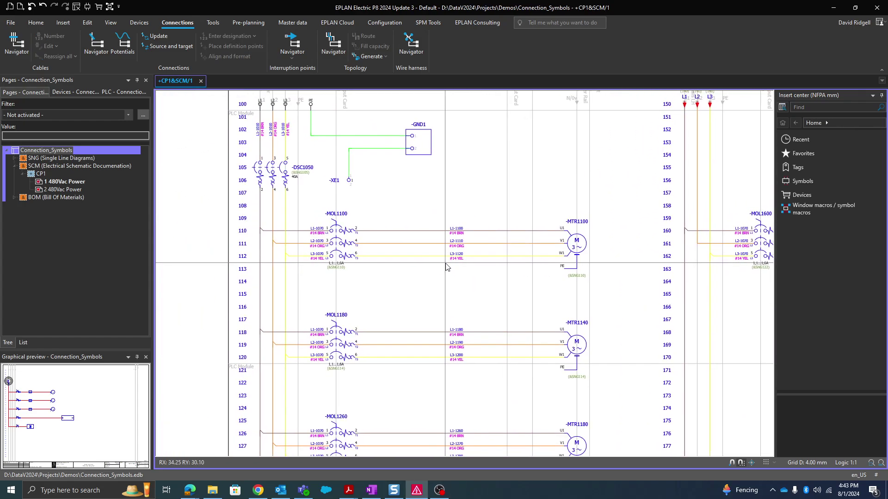
scroll(495, 229, "up", 4)
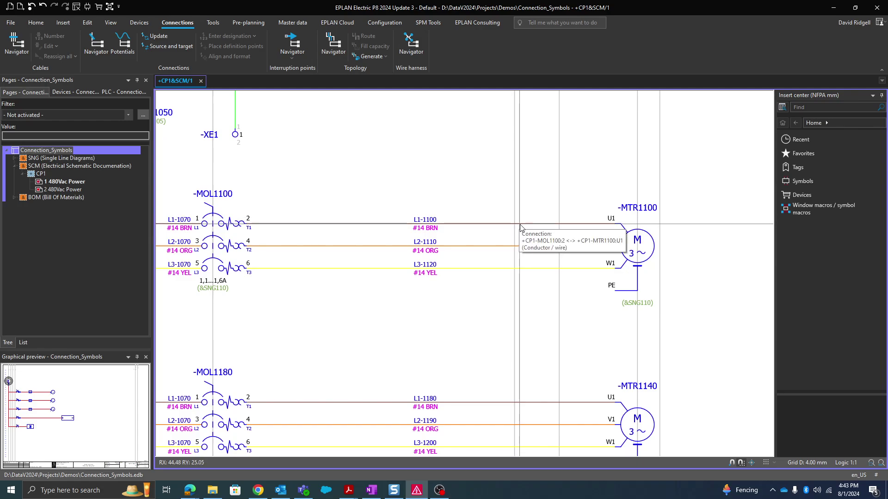
scroll(519, 241, "down", 3)
scroll(509, 245, "up", 4)
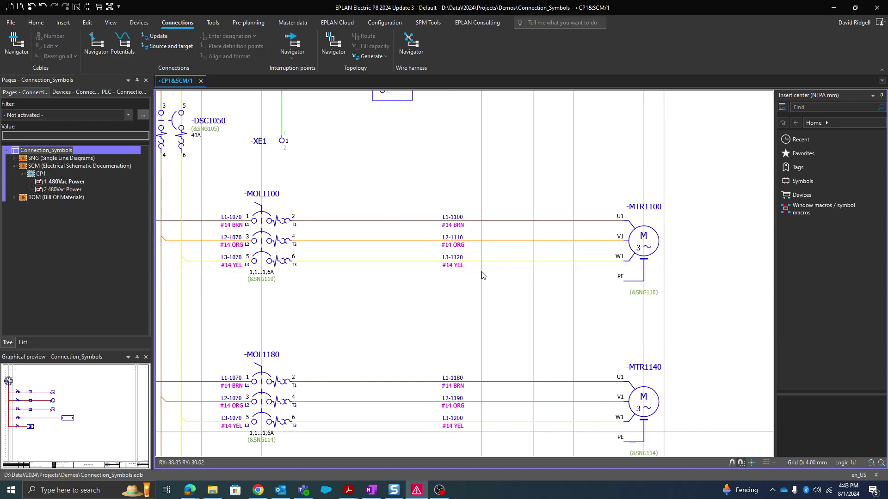
double_click(465, 224)
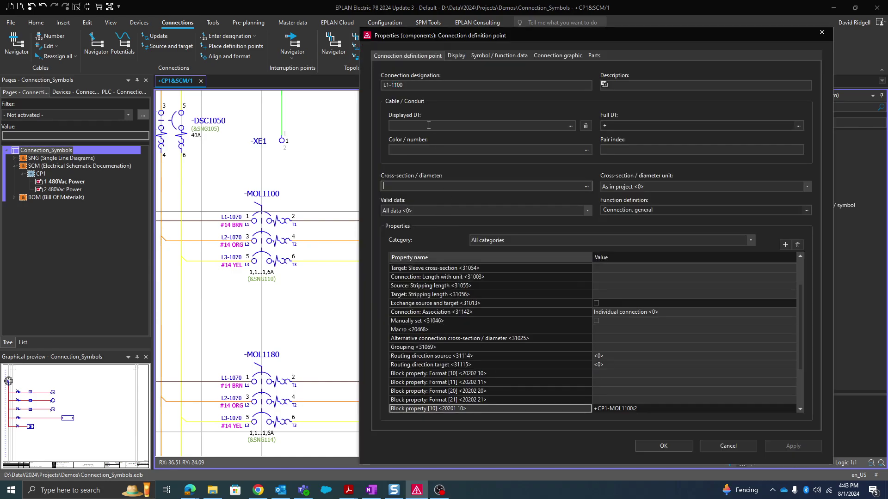
left_click(435, 149)
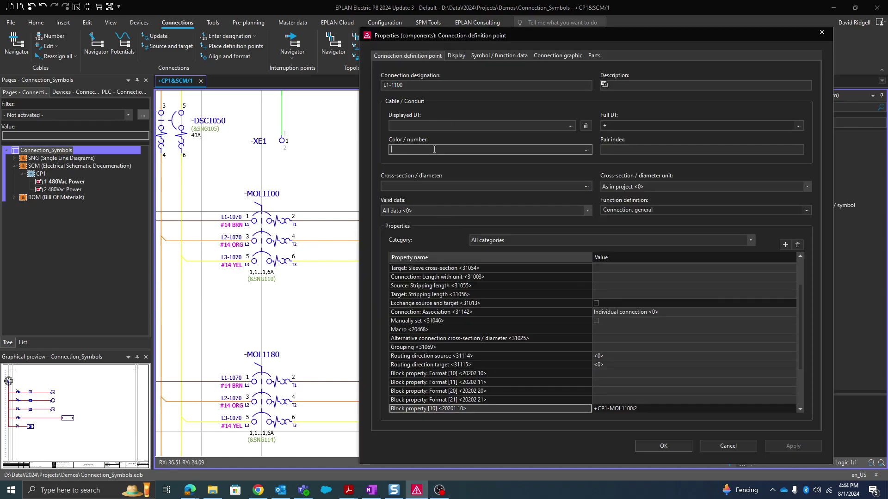
left_click(423, 187)
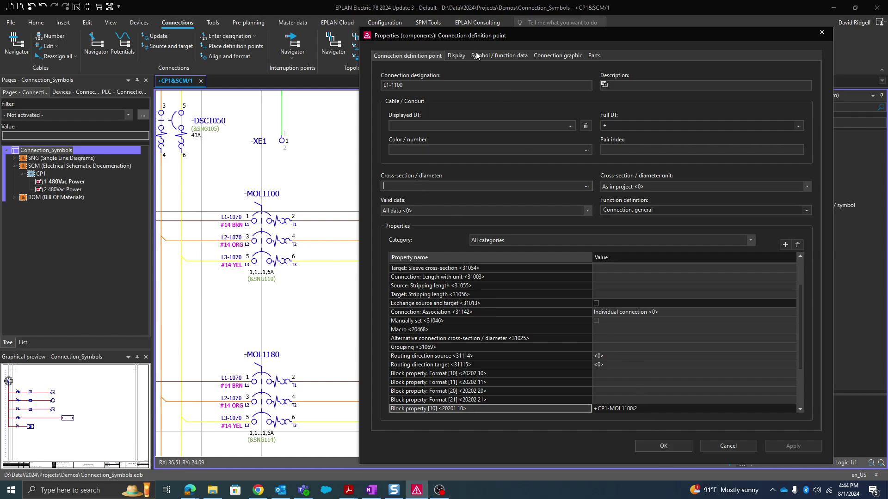
left_click(455, 56)
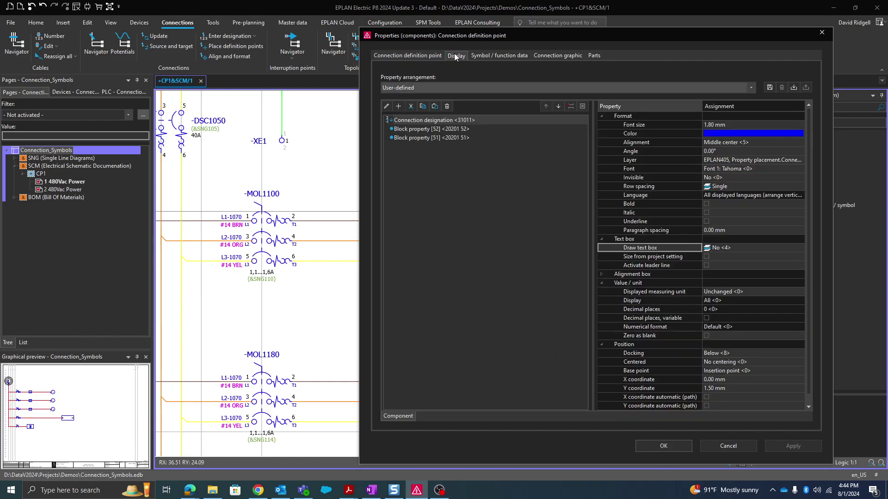
left_click(438, 137)
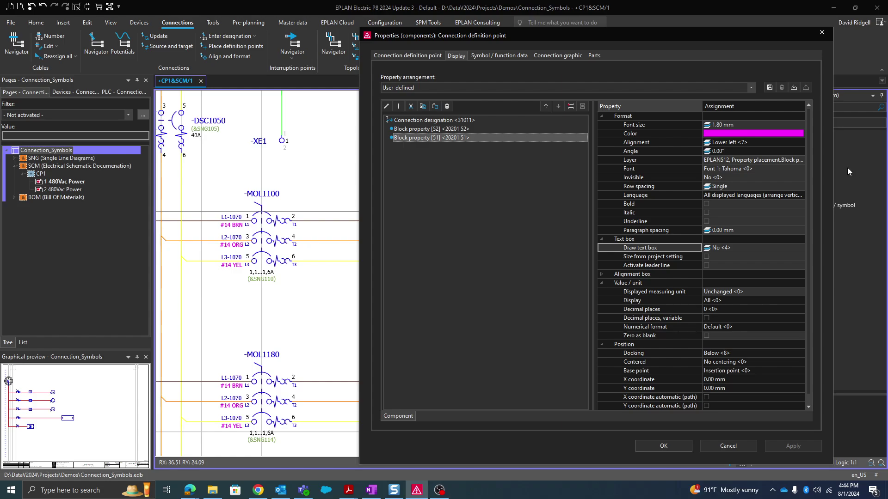
left_click_drag(462, 40, 581, 41)
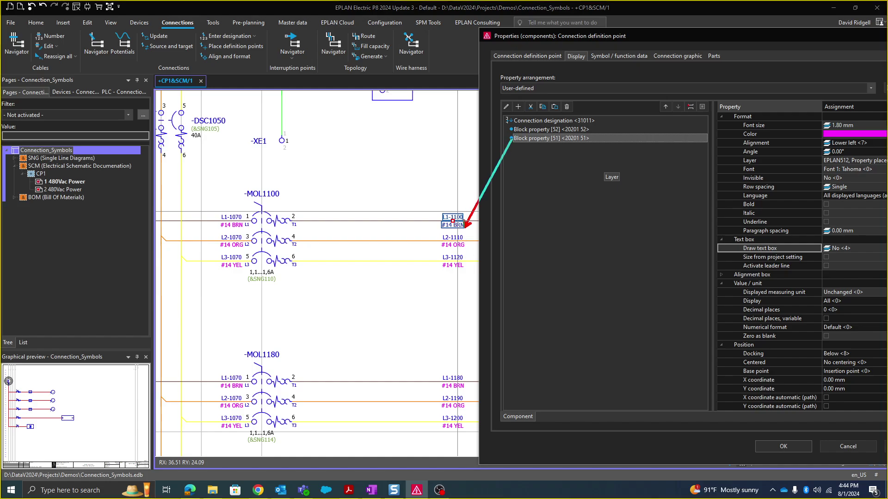
key("Return")
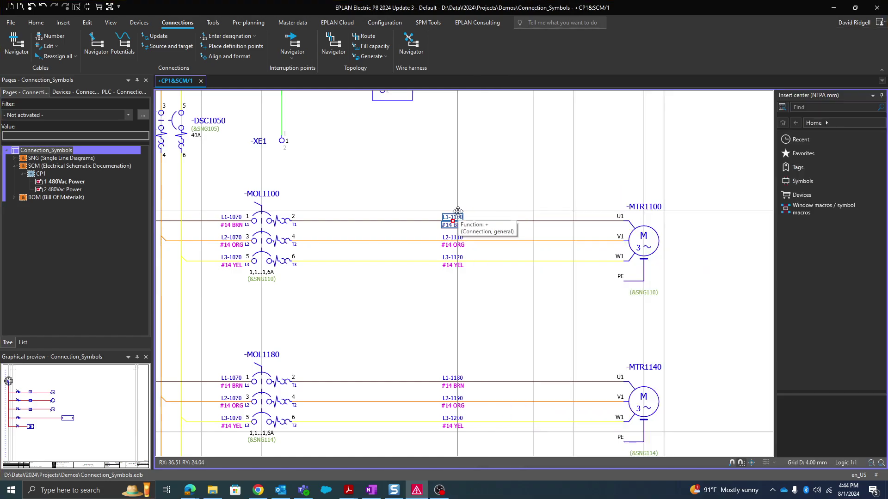
right_click(52, 155)
left_click(105, 332)
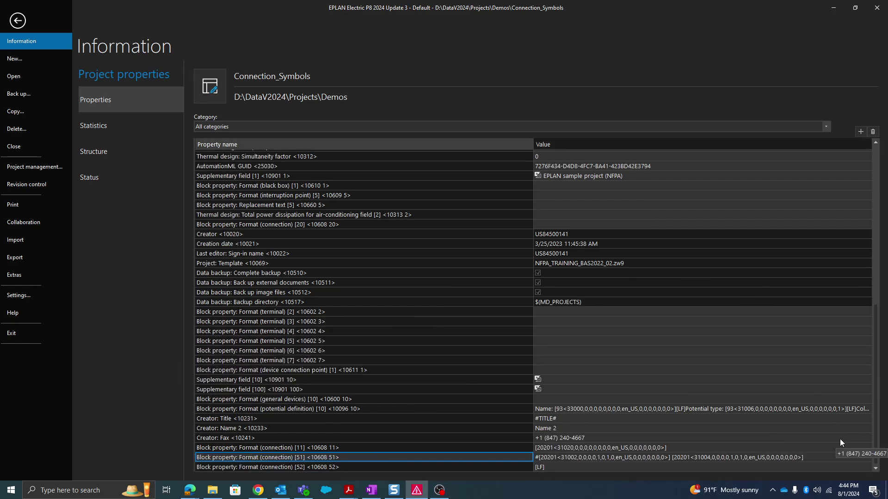
left_click(866, 460)
left_click(866, 458)
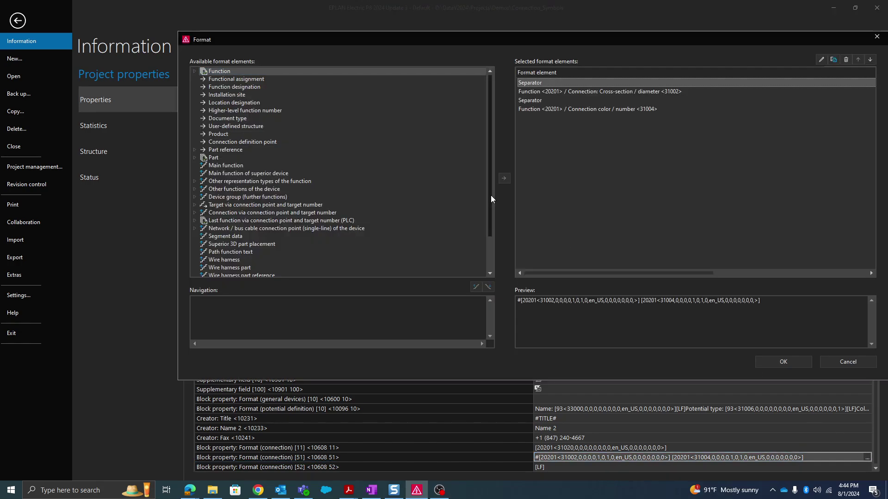
double_click(532, 82)
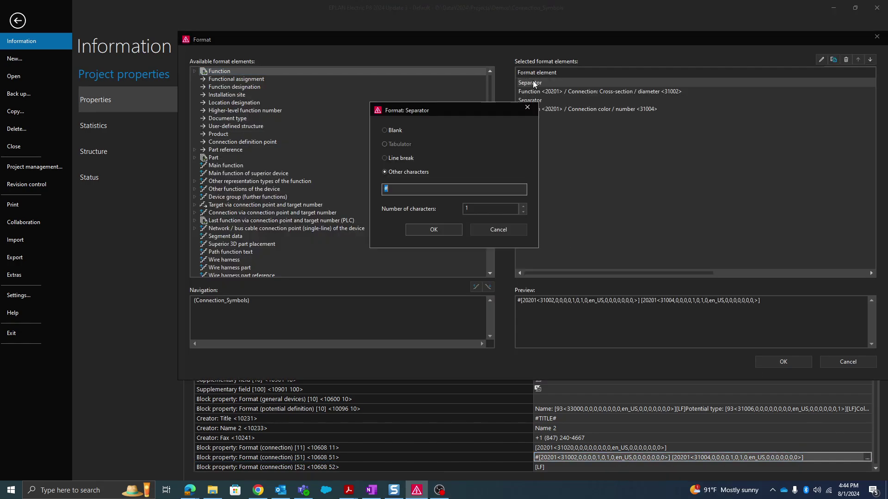
left_click(420, 189)
left_click(479, 229)
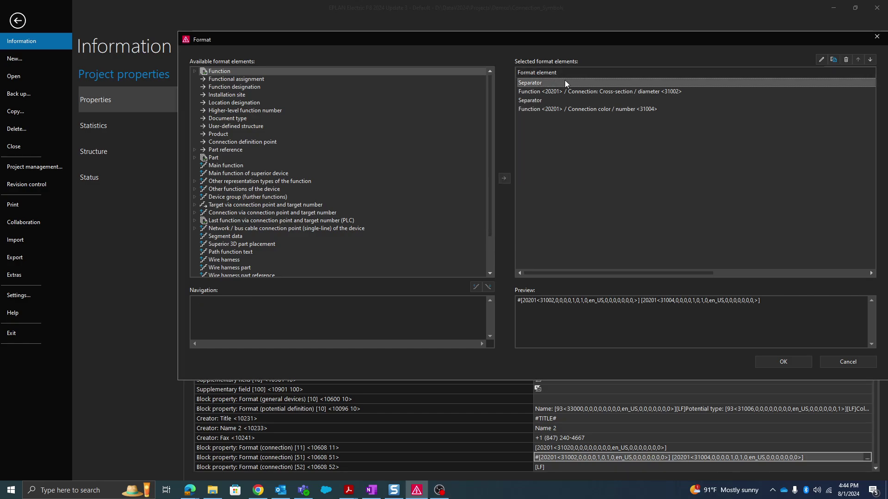
double_click(572, 92)
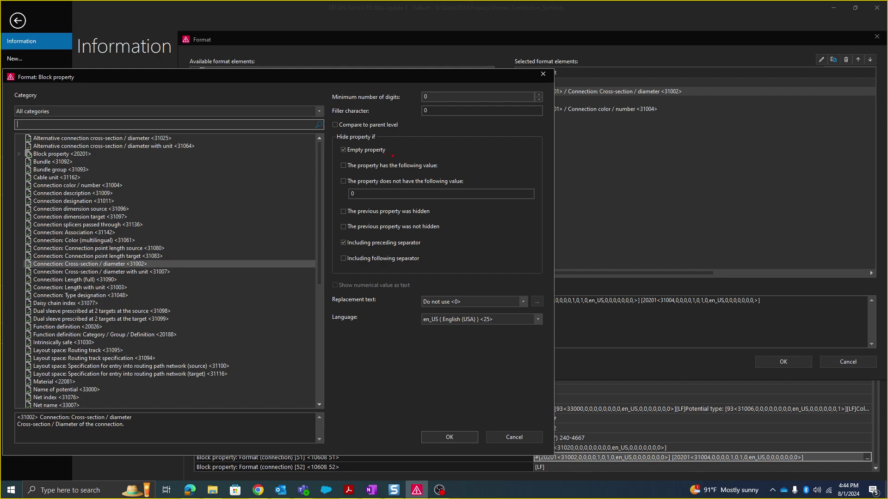
left_click_drag(392, 156, 336, 144)
left_click_drag(425, 250, 330, 237)
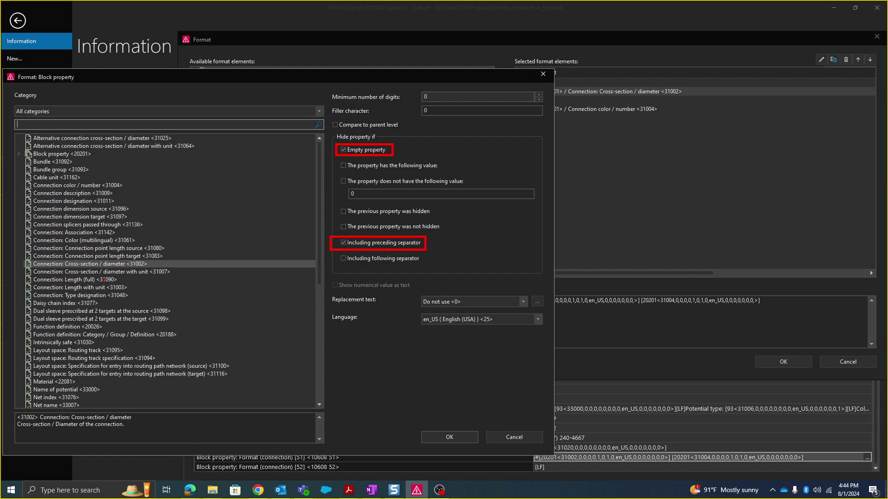
key("Escape")
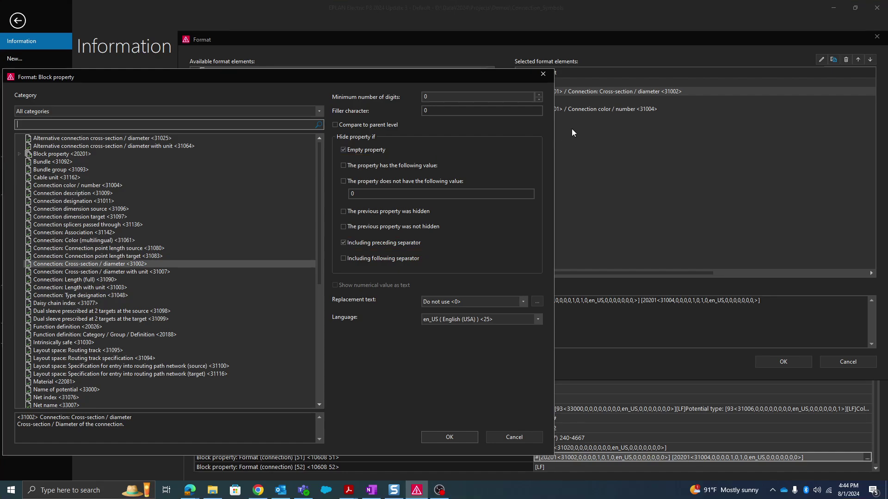
key("Escape")
double_click(531, 102)
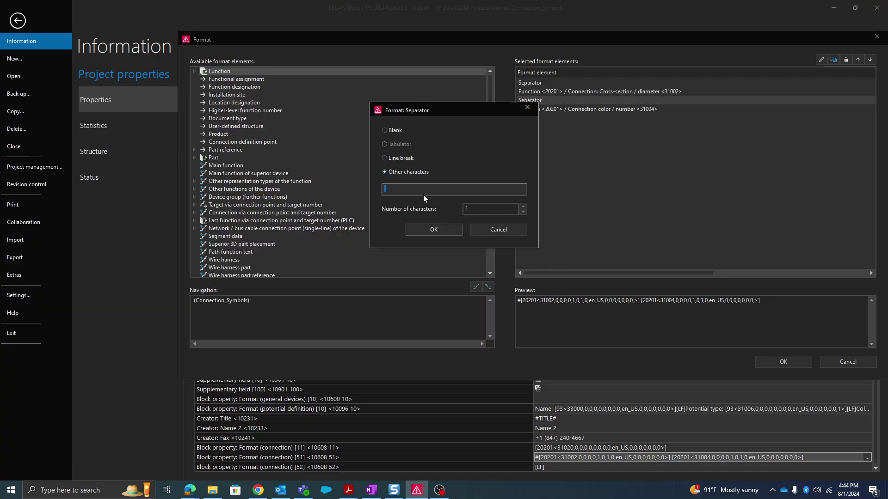
key("Escape")
left_click(597, 109)
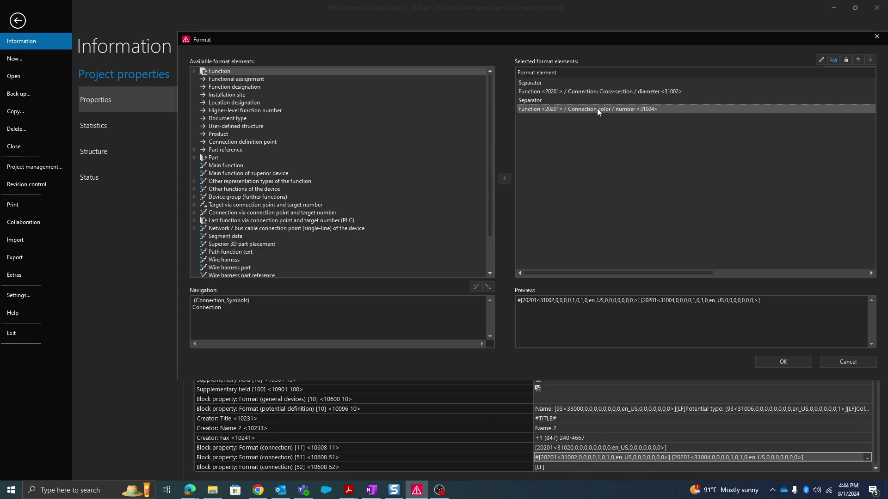
double_click(595, 108)
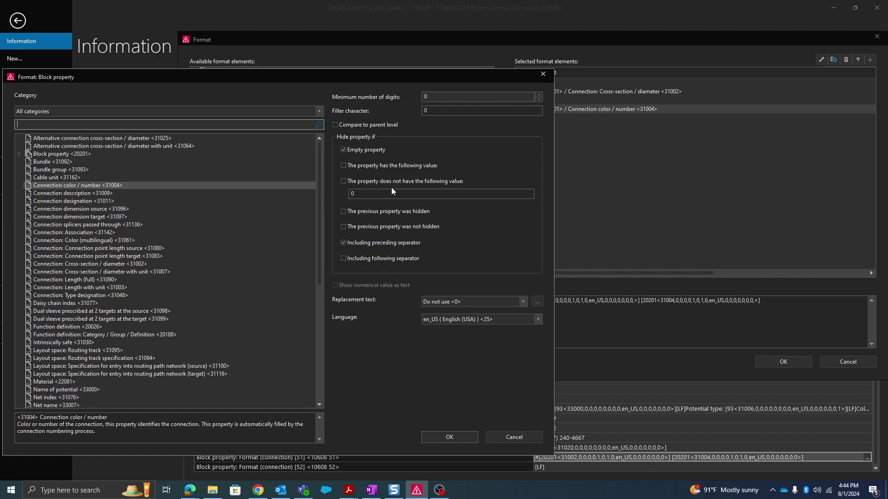
key("Escape")
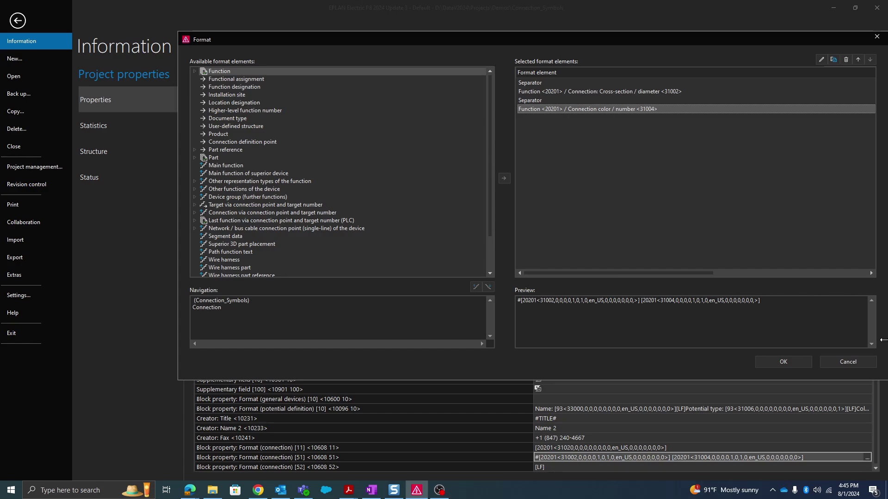
left_click(871, 364)
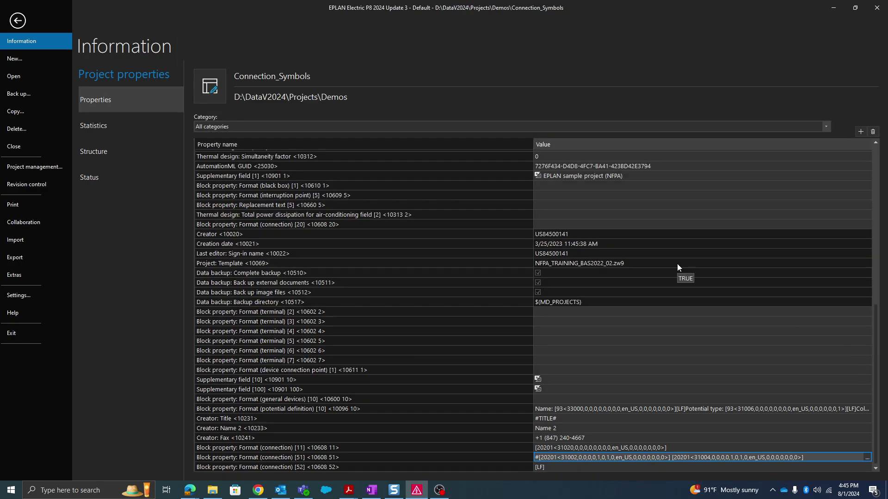
- Return to schematic page +CP1&SCM/1 and window-select the L1, L2 and L3 potential points
left_click(20, 20)
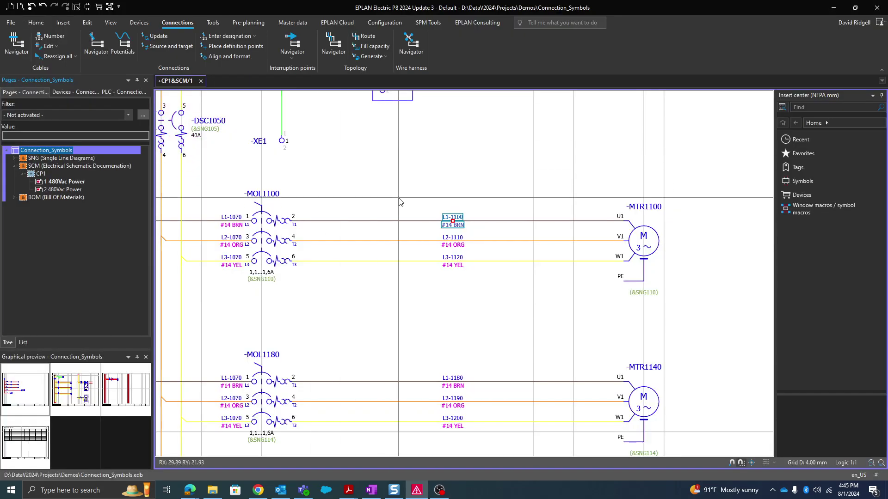
scroll(447, 216, "up", 1)
left_click(449, 217)
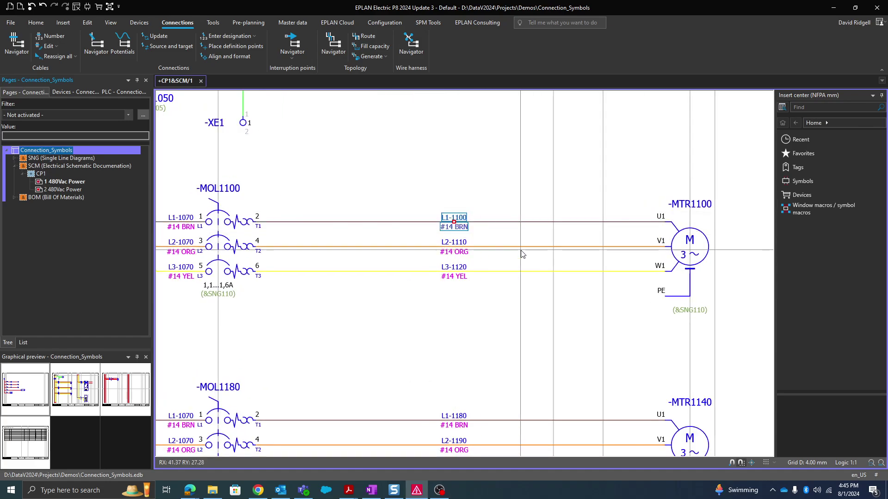
scroll(449, 218, "up", 1)
scroll(314, 134, "down", 3)
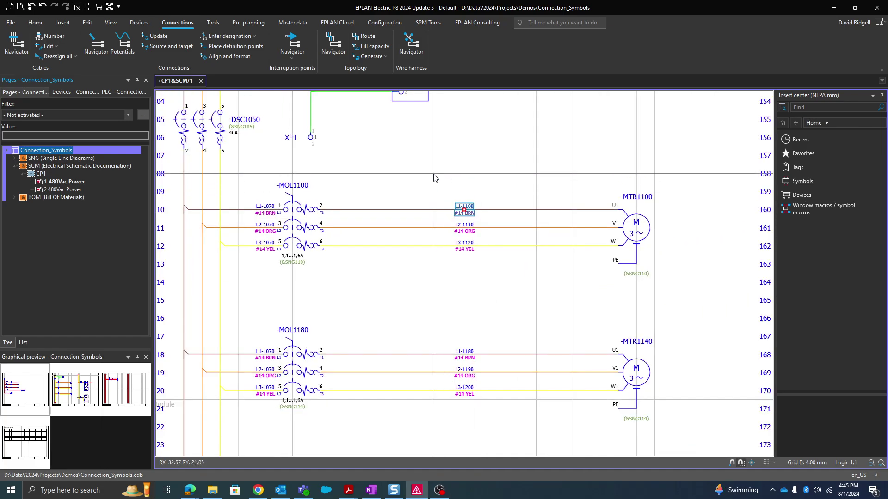
key("Escape")
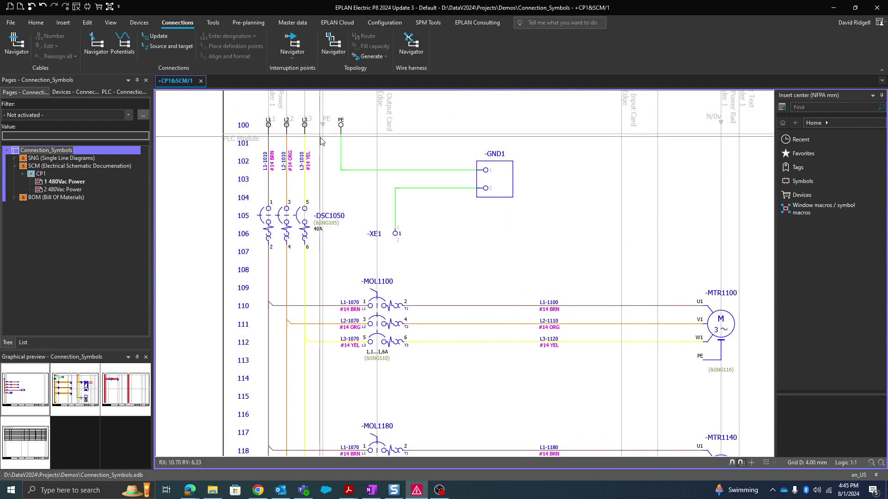
scroll(324, 157, "up", 1)
scroll(330, 176, "up", 1)
left_click_drag(328, 160, 253, 138)
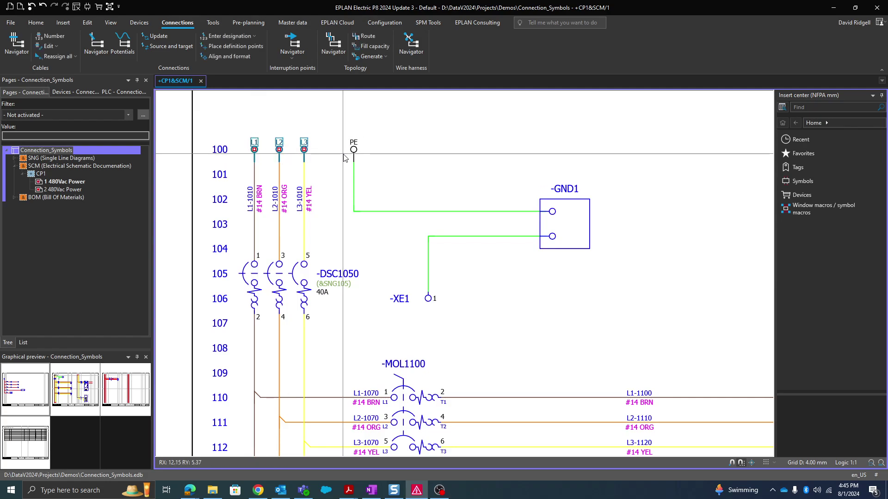
- In Potential definition, set the colour code to BLK and the cross-section to 14
key("ctrl+d")
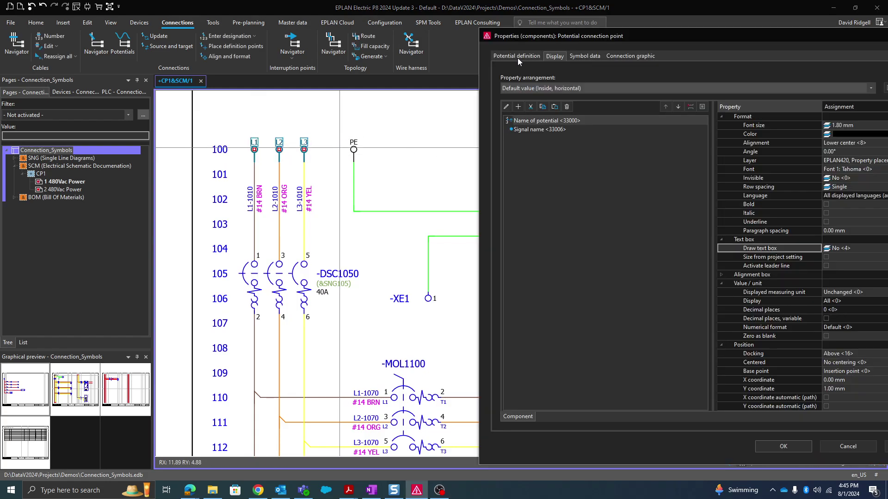
left_click(517, 57)
left_click_drag(589, 35, 464, 38)
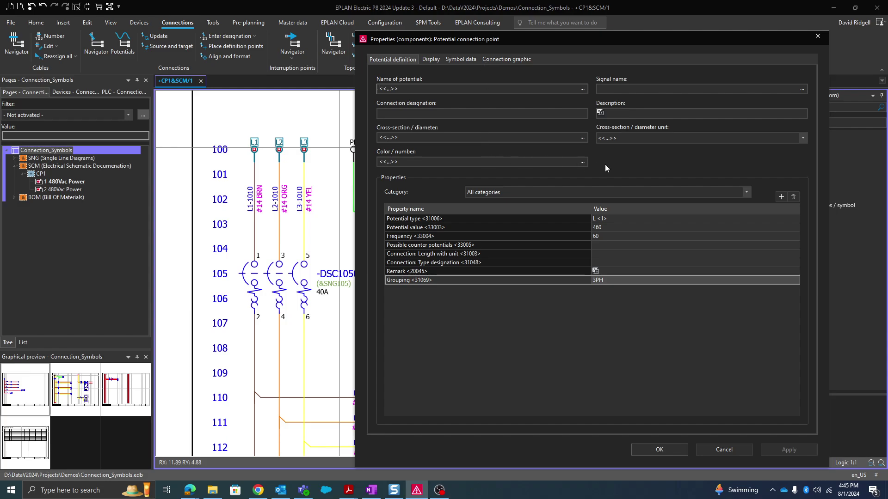
left_click(582, 162)
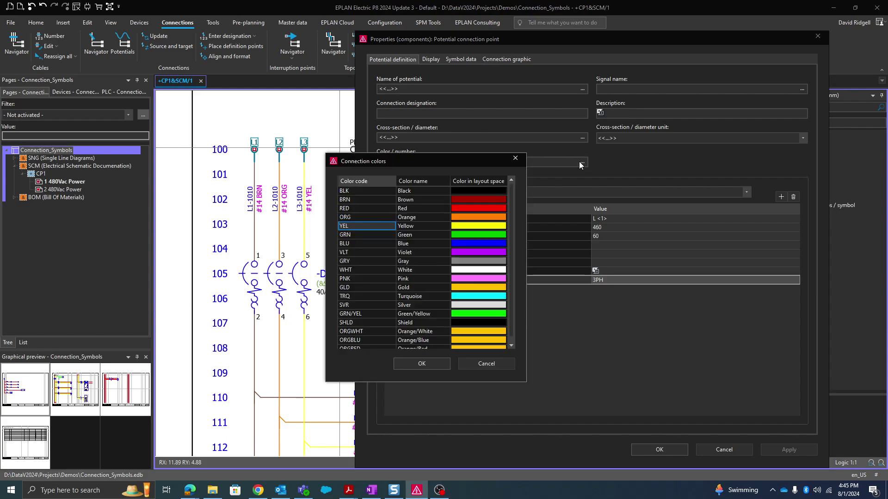
left_click(356, 225)
double_click(346, 190)
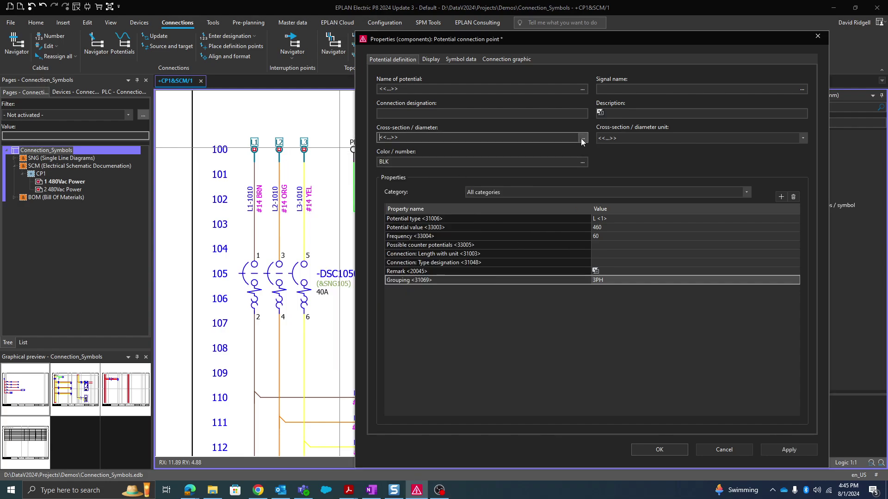
left_click(582, 137)
left_click(227, 247)
double_click(229, 246)
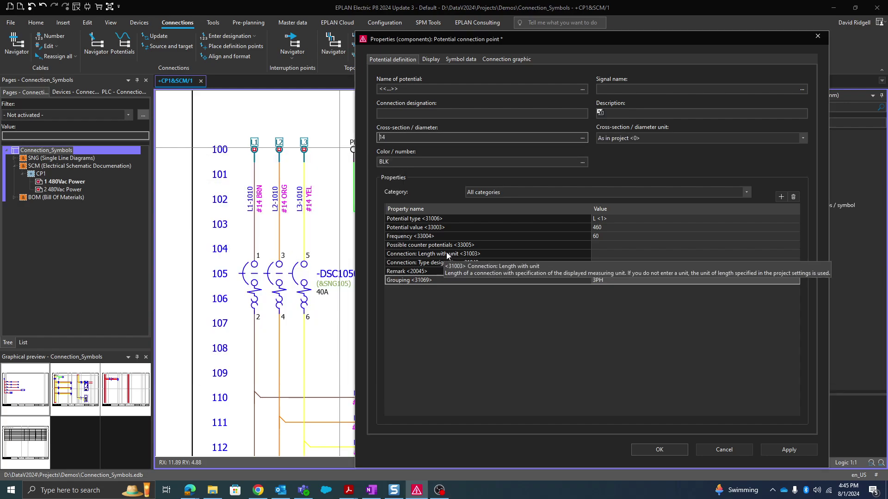
- Make the connection graphic line colour black and apply the properties
left_click(499, 60)
left_click(803, 108)
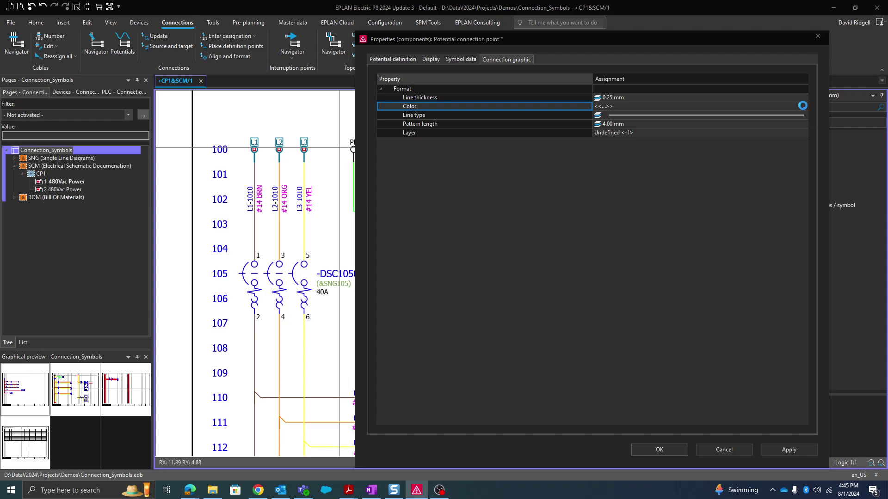
left_click(620, 158)
left_click(677, 229)
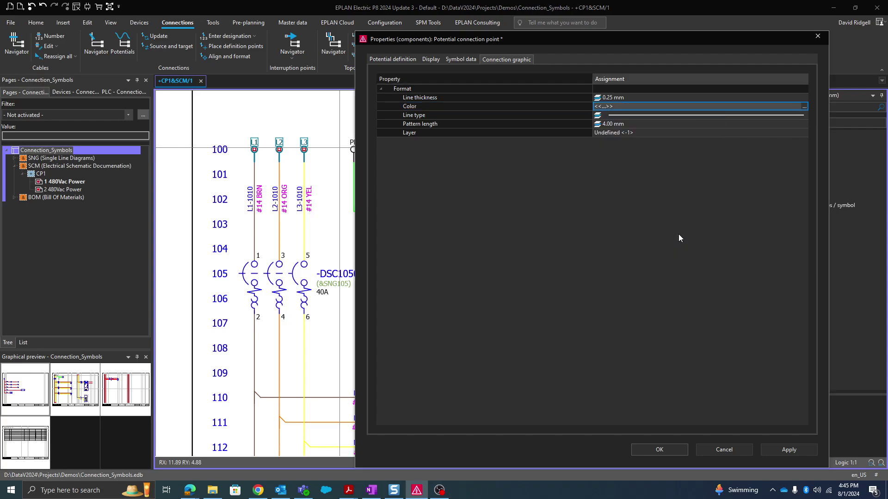
left_click(805, 107)
left_click(618, 155)
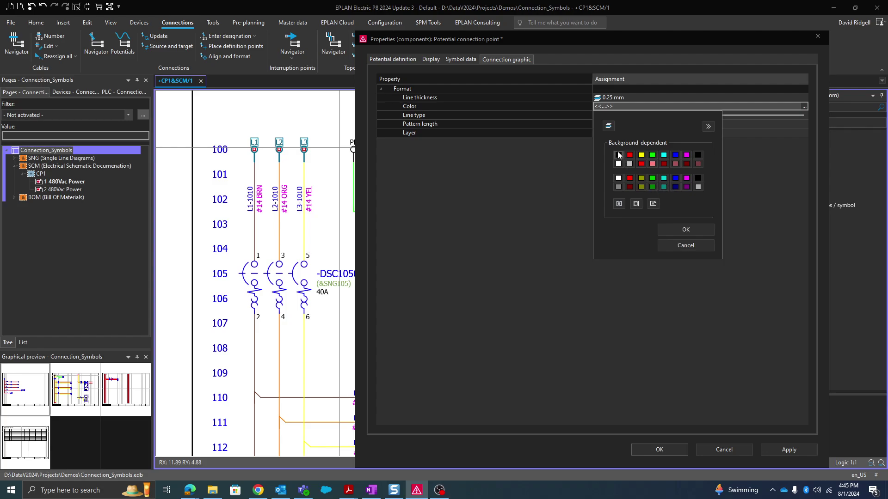
left_click(683, 229)
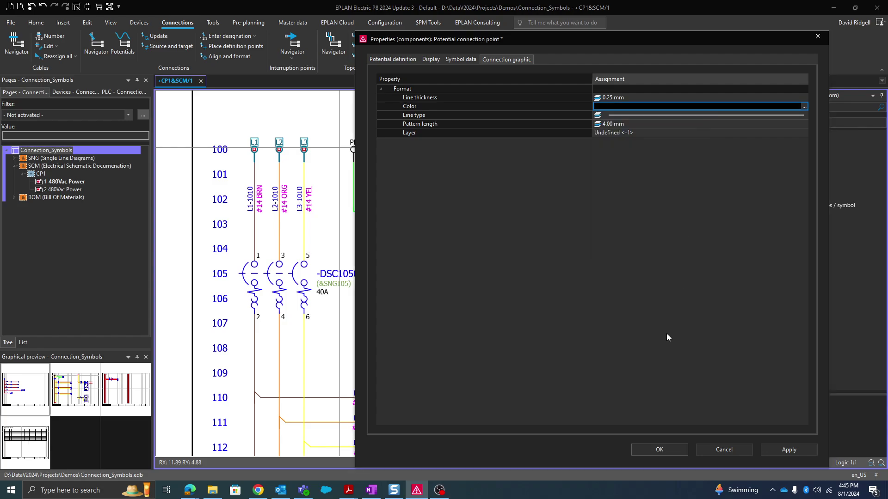
left_click(657, 451)
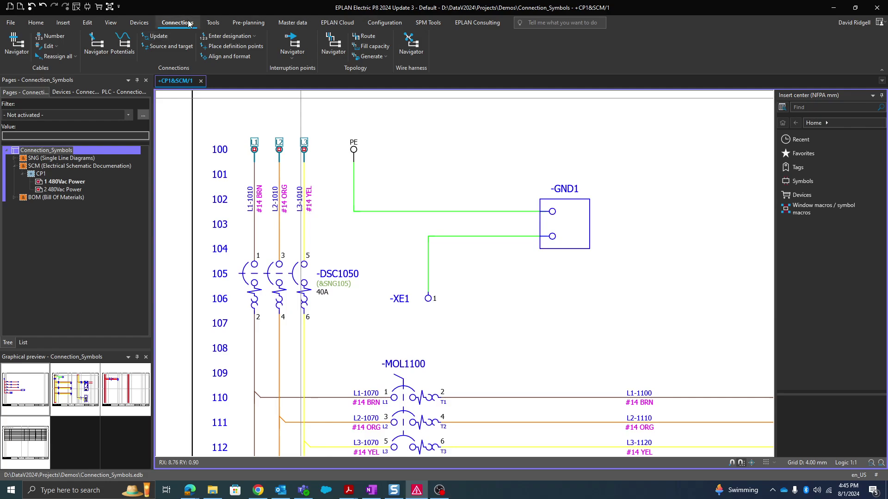
- Highlight the L3 potential across the motor circuits with Potential tracking, then switch tracking off
scroll(540, 303, "down", 1)
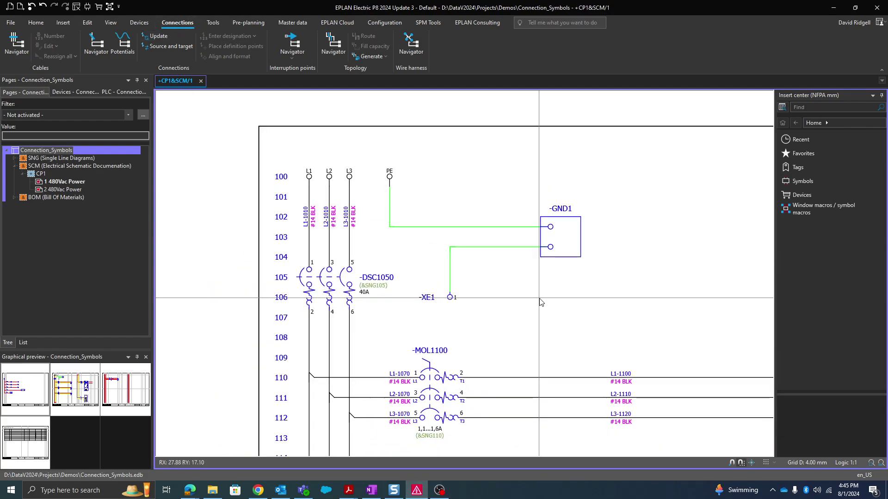
scroll(541, 302, "down", 3)
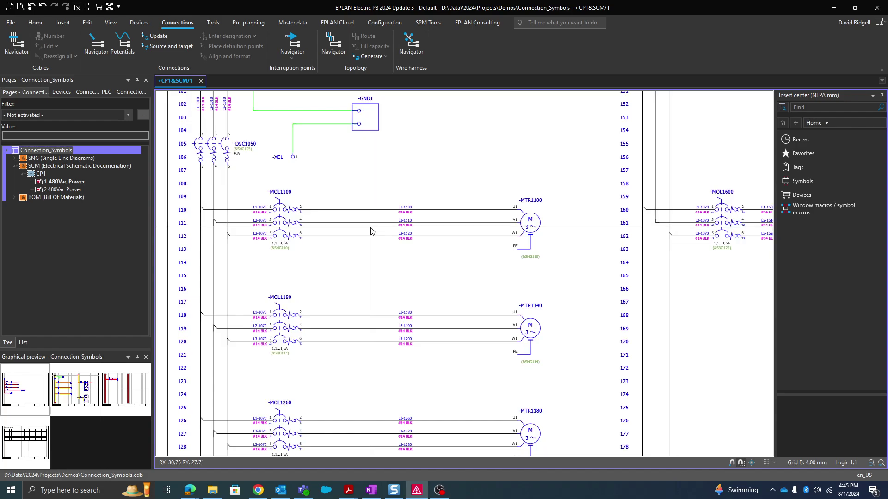
middle_click_drag(521, 191, 527, 222)
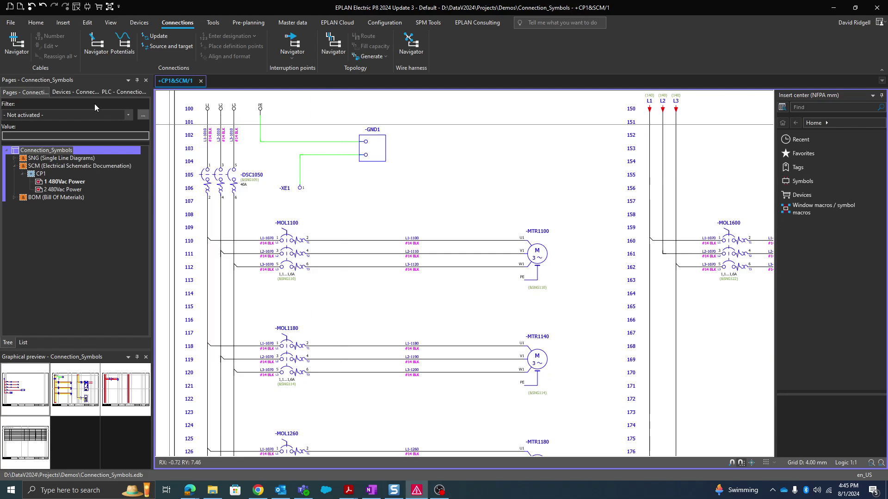
left_click(111, 22)
left_click(66, 46)
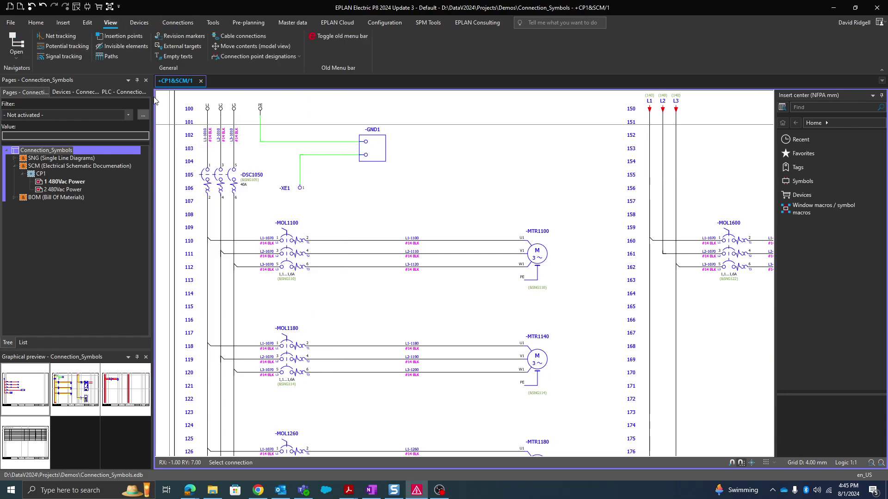
left_click(234, 134)
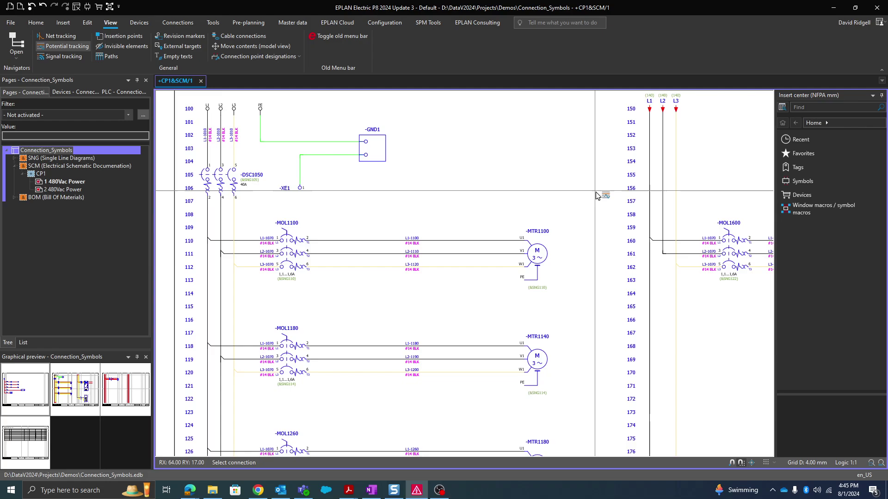
middle_click_drag(596, 195, 515, 227)
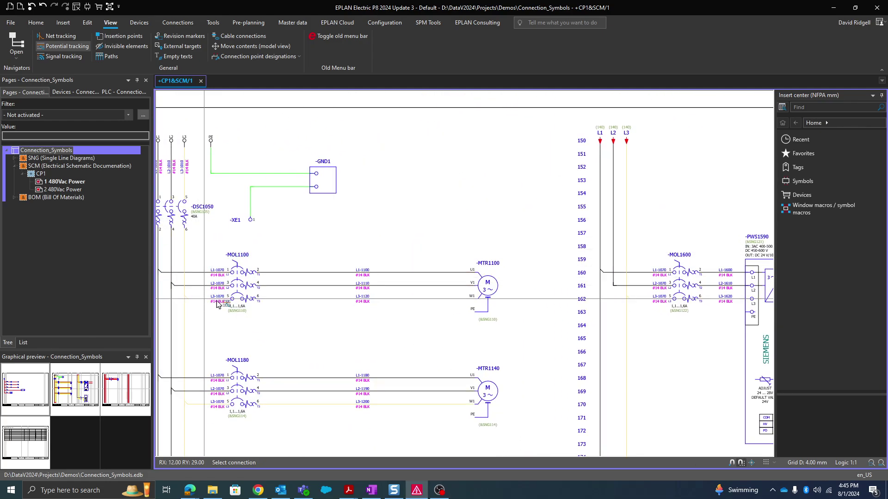
left_click(53, 47)
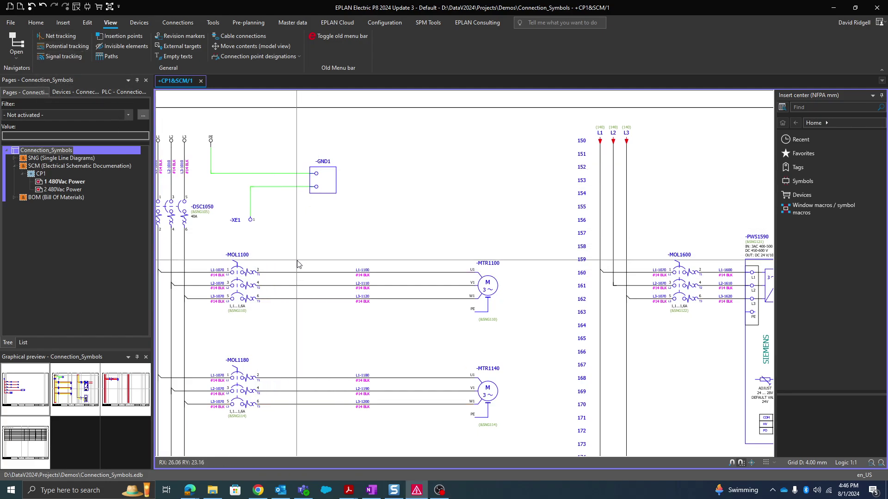
scroll(297, 264, "up", 3)
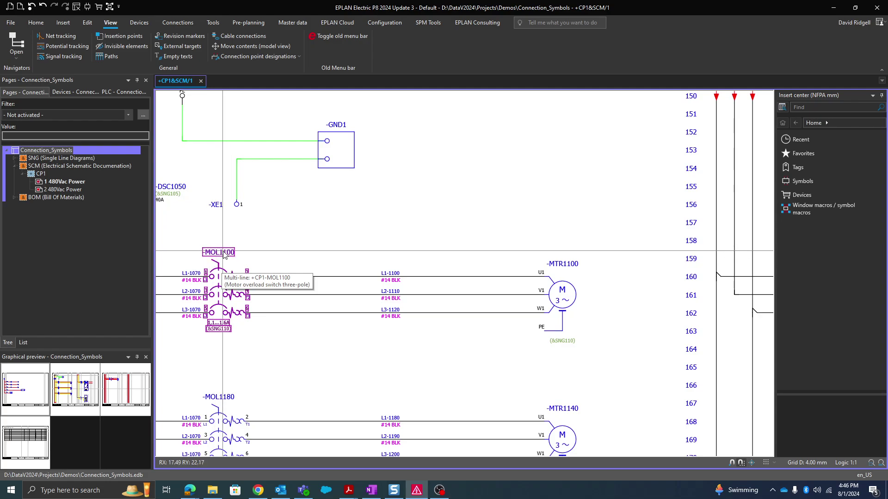
- Review the 'Transfer potential to' logic of -MOL1100's connection points in its Symbol / function data
scroll(325, 250, "up", 2)
double_click(325, 250)
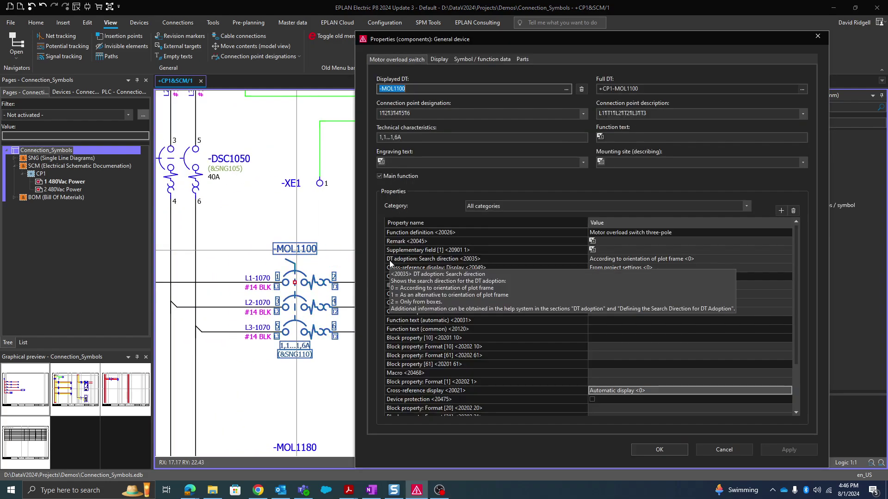
left_click(489, 59)
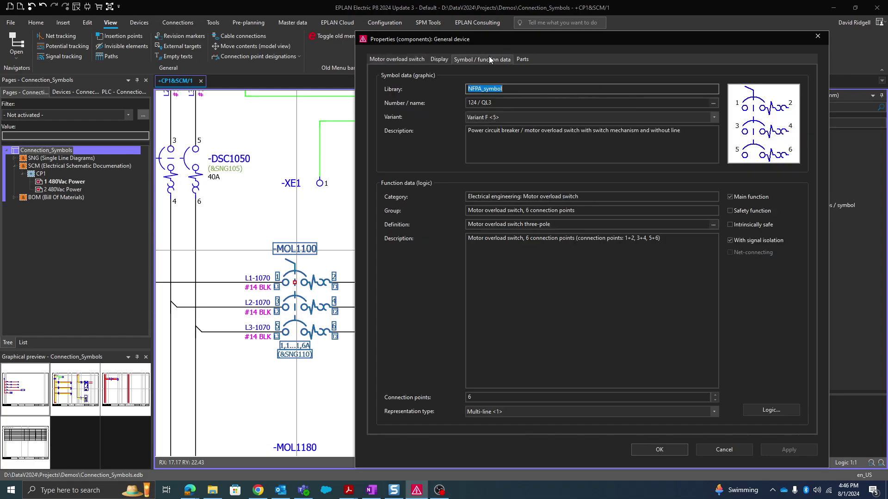
left_click(774, 410)
left_click_drag(452, 159, 701, 189)
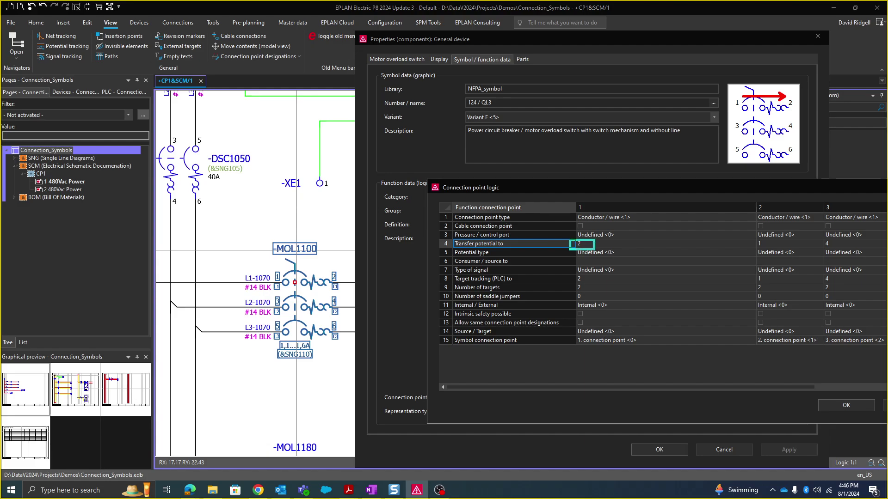
key("Return")
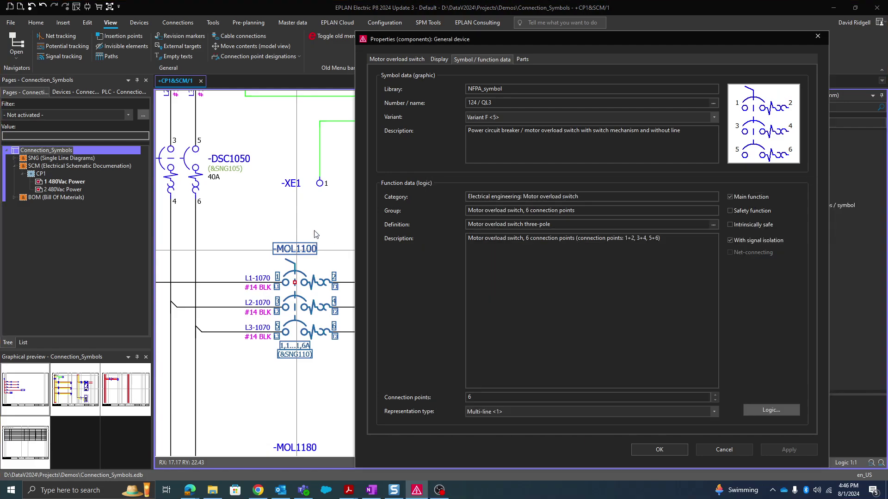
- Close -MOL1100's properties and show invisible elements around -GND1 and the PE wiring
key("Return")
middle_click_drag(345, 210, 370, 311)
scroll(497, 184, "up", 1)
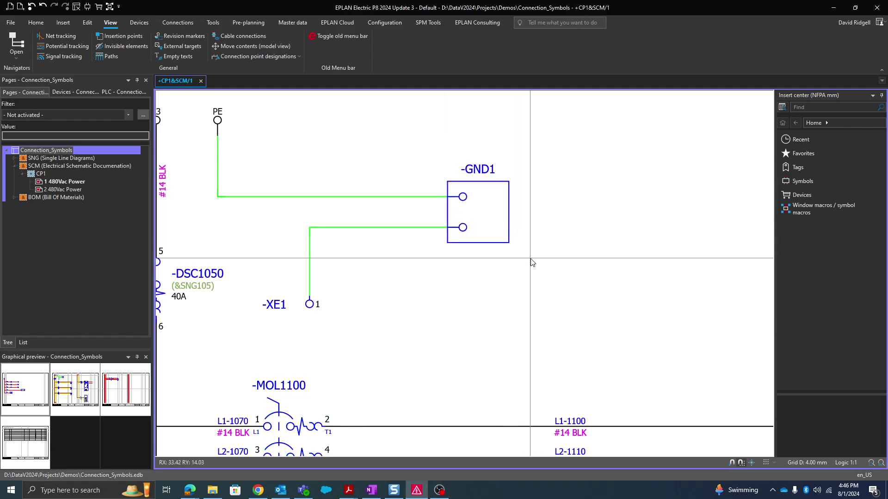
scroll(527, 262, "up", 1)
key("ctrl+i")
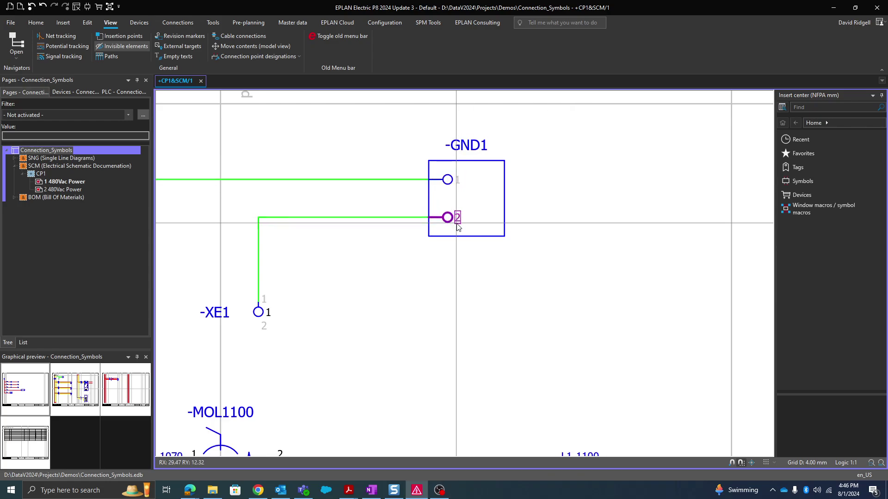
- Confirm -GND1's PE connection point 1 transfers potential to point 2
double_click(452, 180)
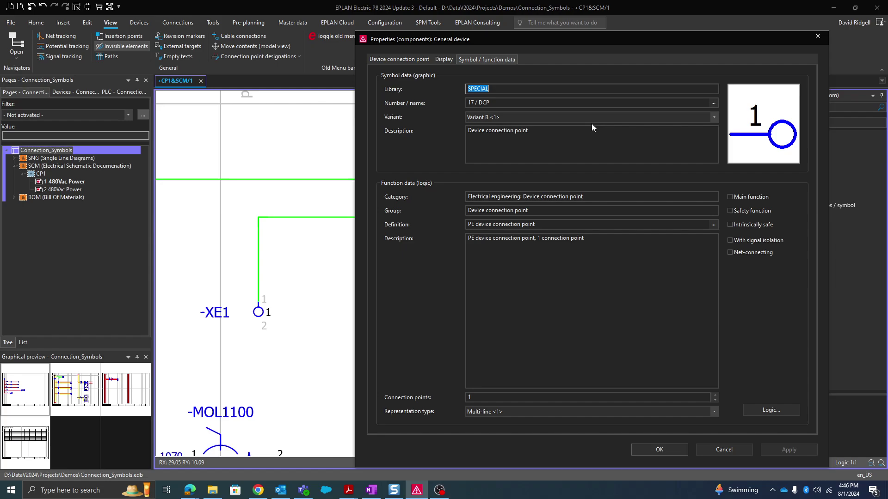
left_click(784, 409)
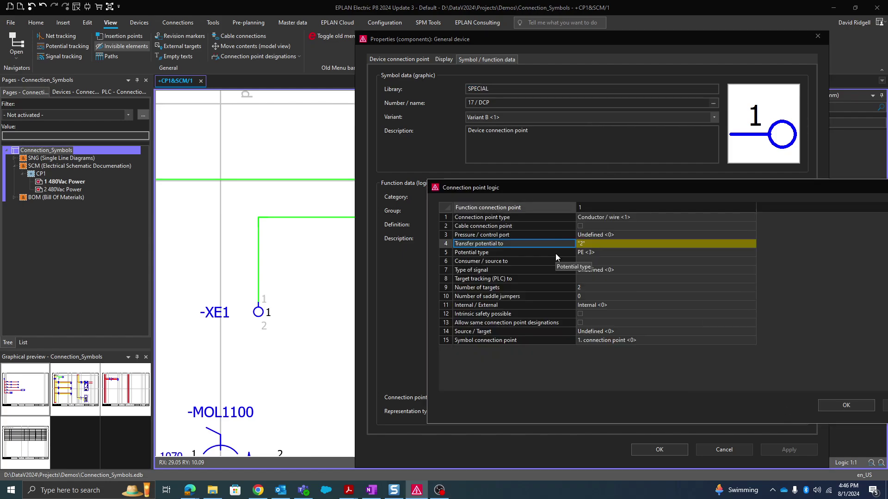
left_click(583, 243)
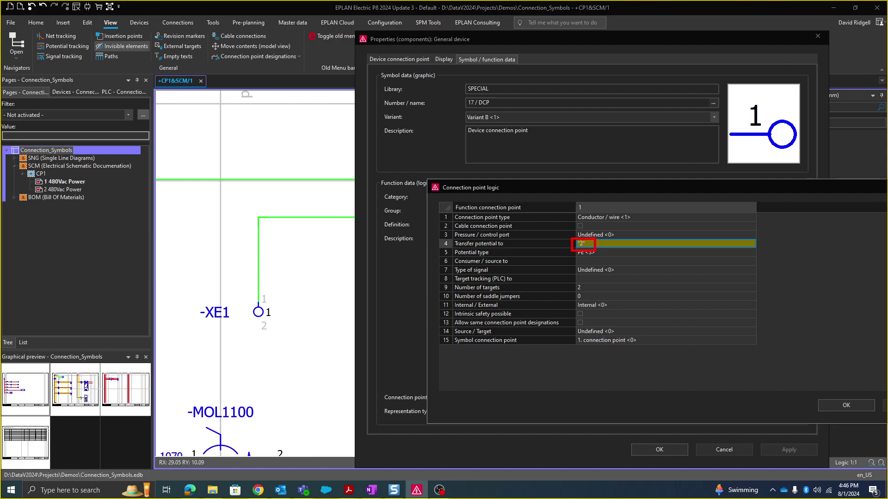
left_click(824, 408)
left_click(661, 447)
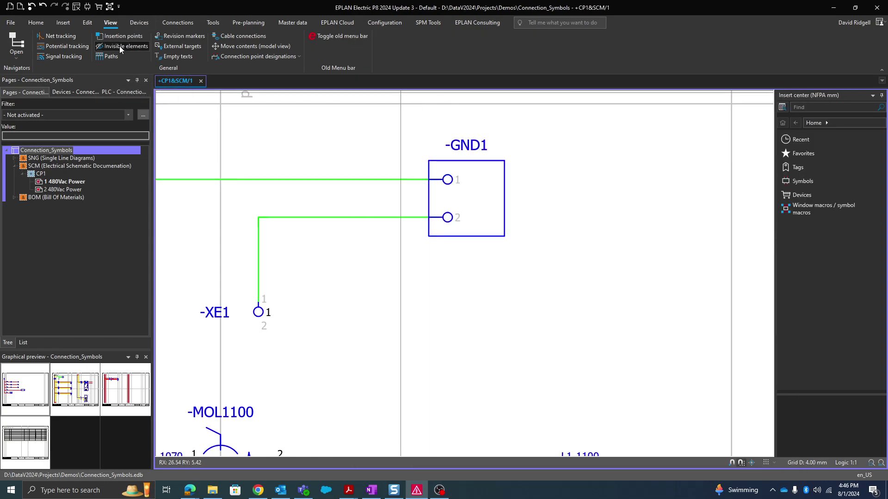
left_click(238, 179)
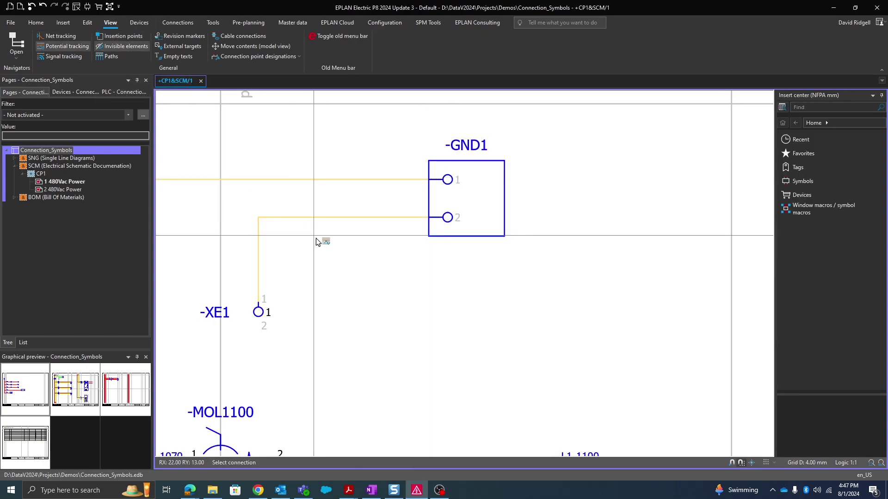
scroll(368, 257, "down", 3)
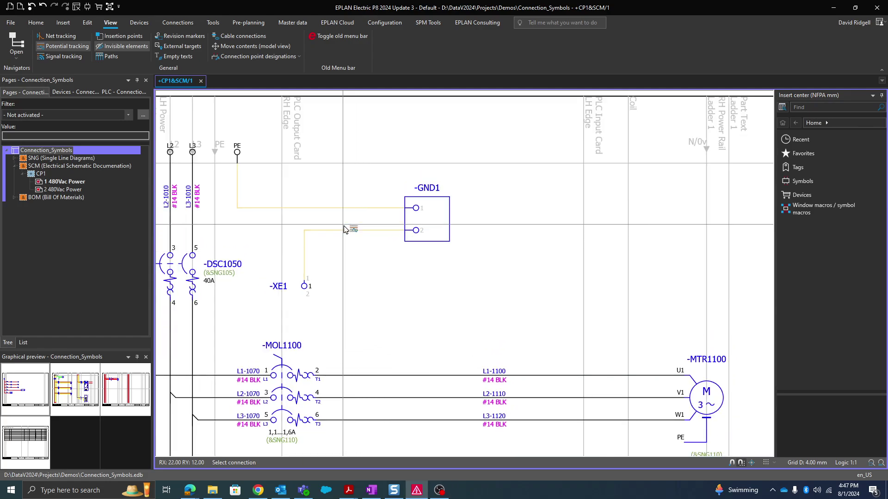
left_click(72, 50)
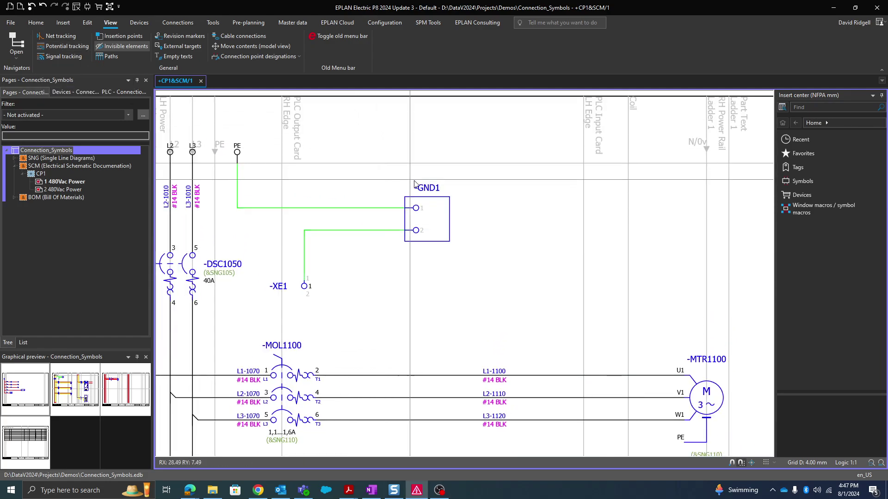
scroll(443, 283, "down", 3)
scroll(442, 283, "up", 2)
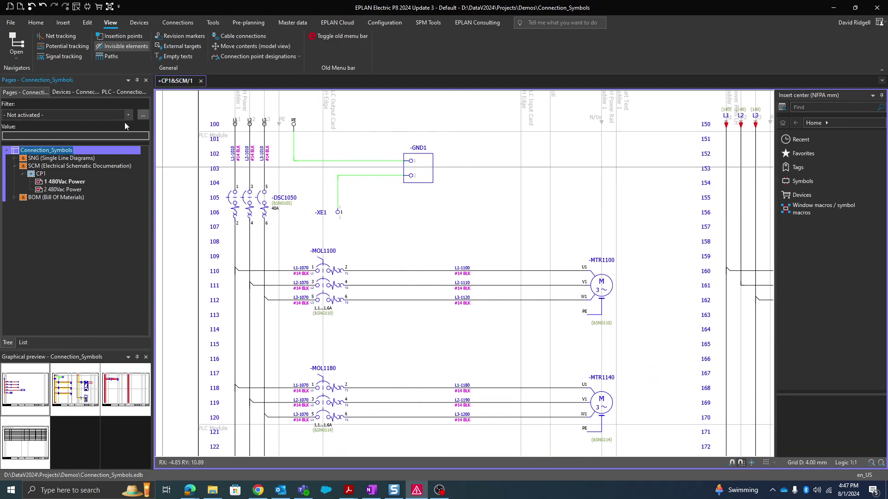
- Place #14 GRN/YEL connection definition points on the PE wires
left_click(182, 24)
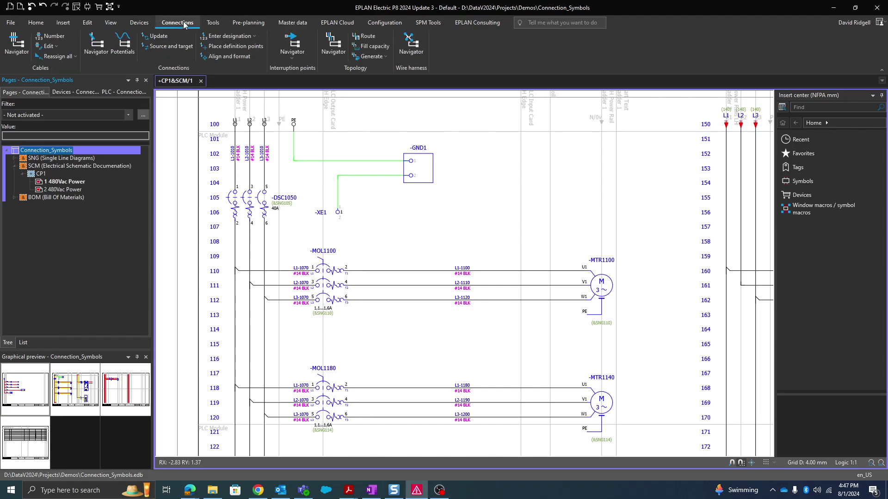
left_click(226, 46)
left_click(596, 205)
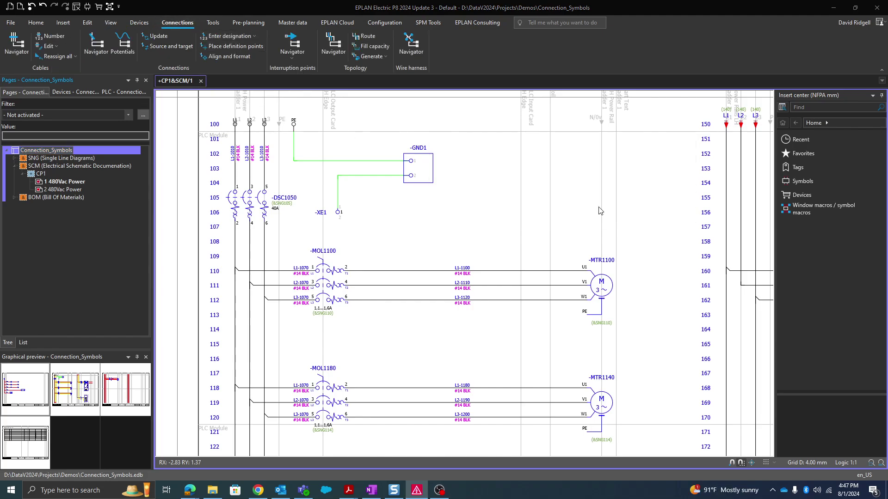
scroll(367, 196, "up", 1)
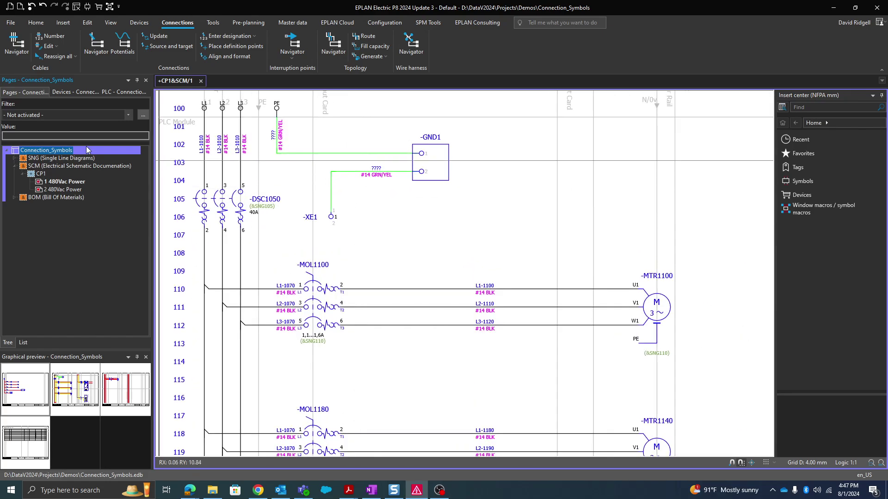
- Run Enter designation with the David_NFPA_MM_Standard scheme and accept the previewed designations
left_click(226, 36)
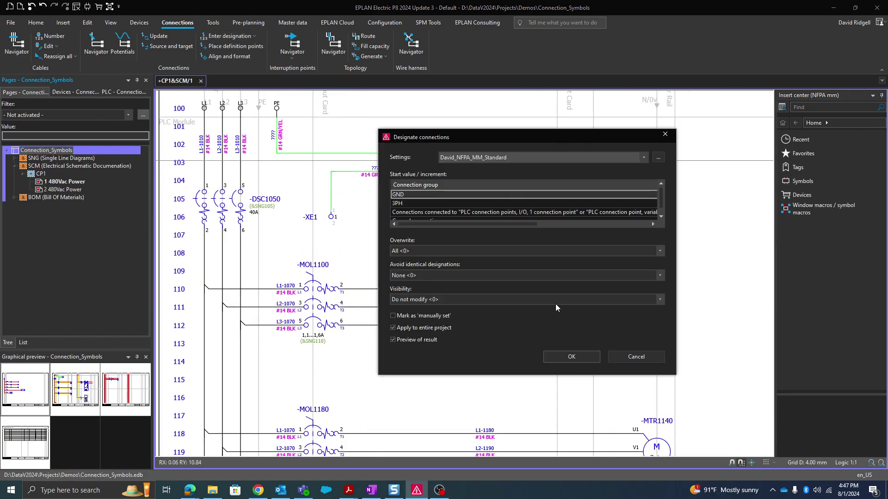
left_click(583, 360)
left_click(562, 330)
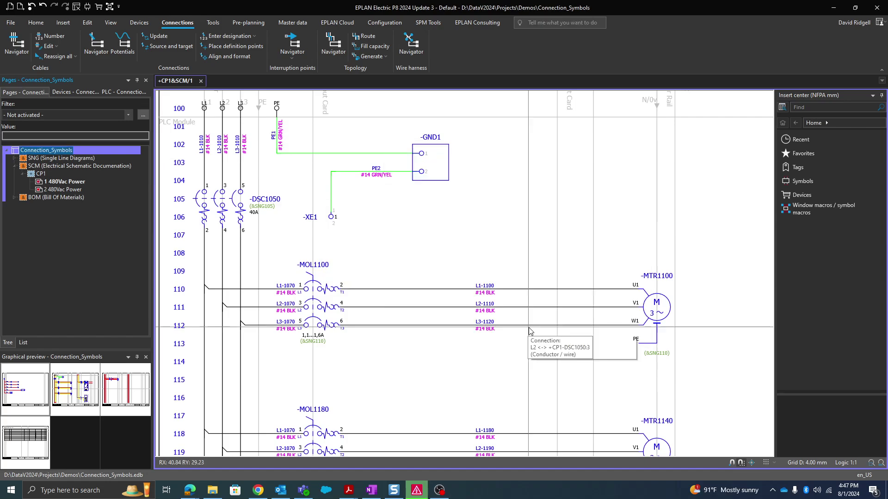
scroll(279, 137, "up", 2)
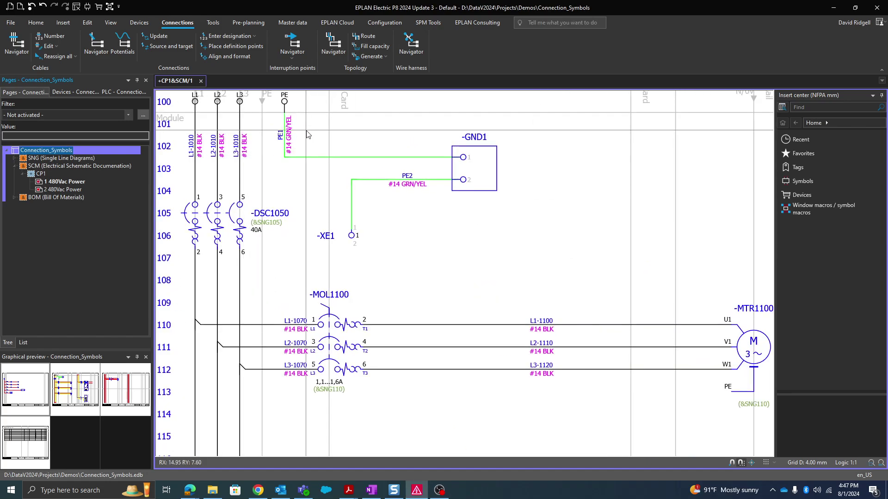
scroll(313, 134, "up", 1)
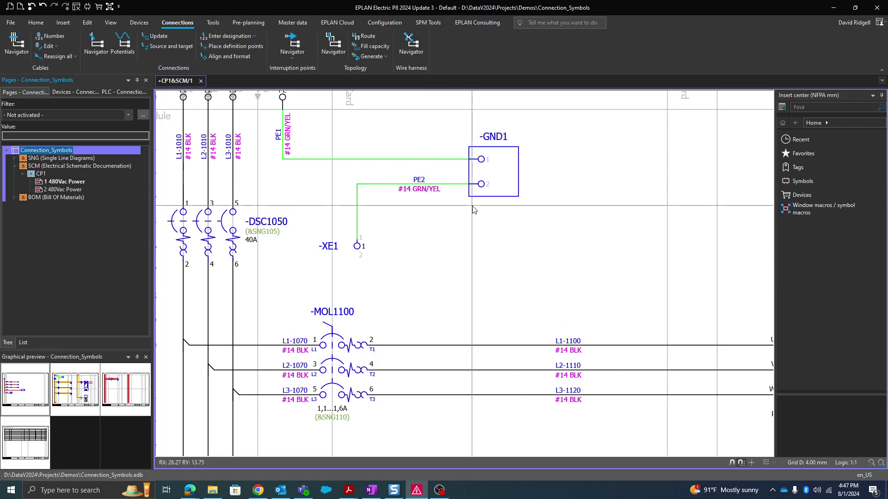
- Select the L1-1100, L2-1110, L3-1120 definition points, then add L1, L2 and L3-1070
scroll(472, 231, "down", 2)
scroll(446, 278, "up", 1)
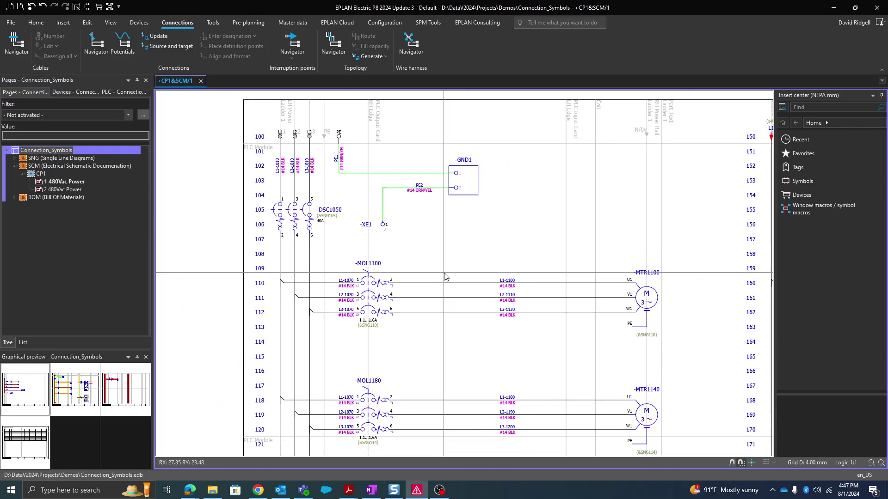
scroll(569, 268, "down", 2)
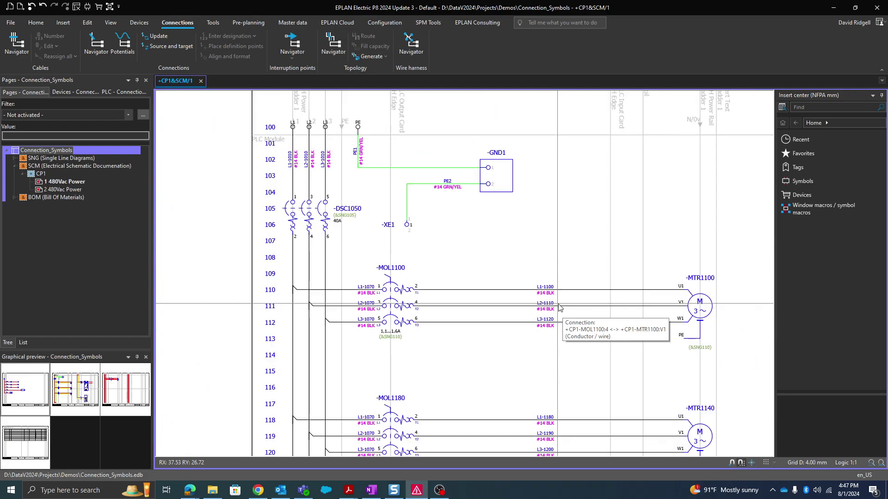
scroll(543, 275, "up", 1)
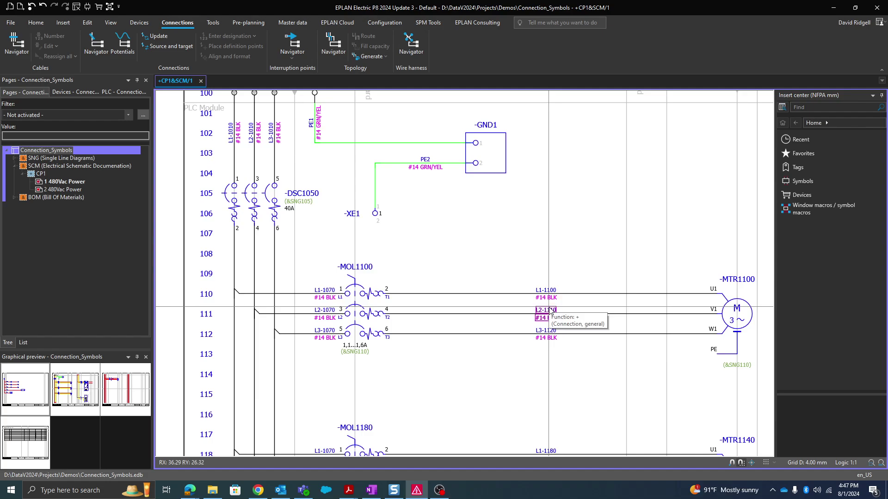
scroll(527, 250, "down", 1)
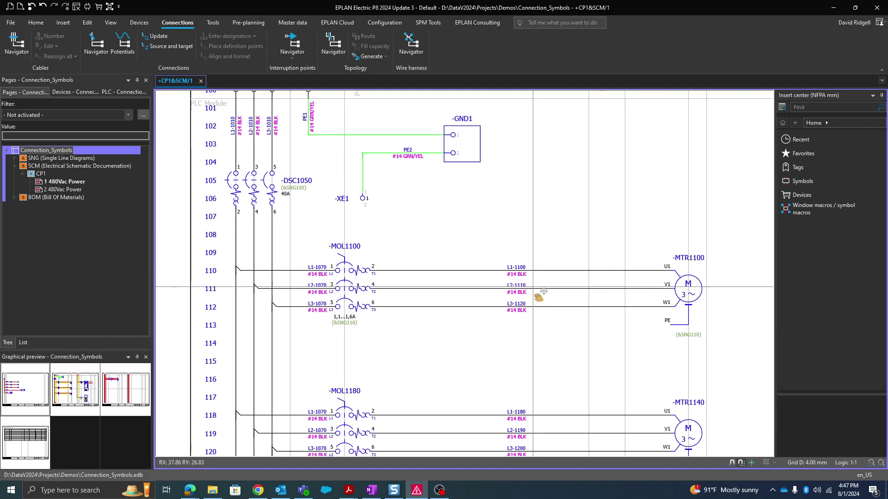
left_click_drag(489, 244, 530, 312)
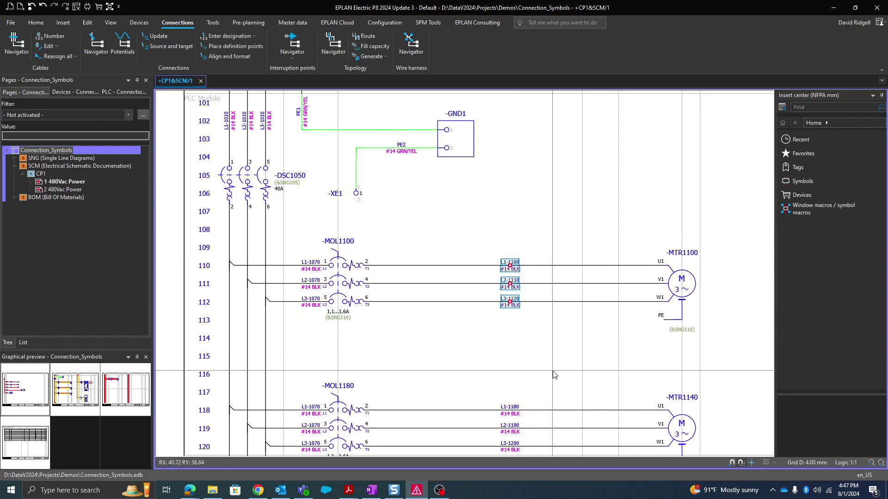
scroll(526, 292, "up", 1)
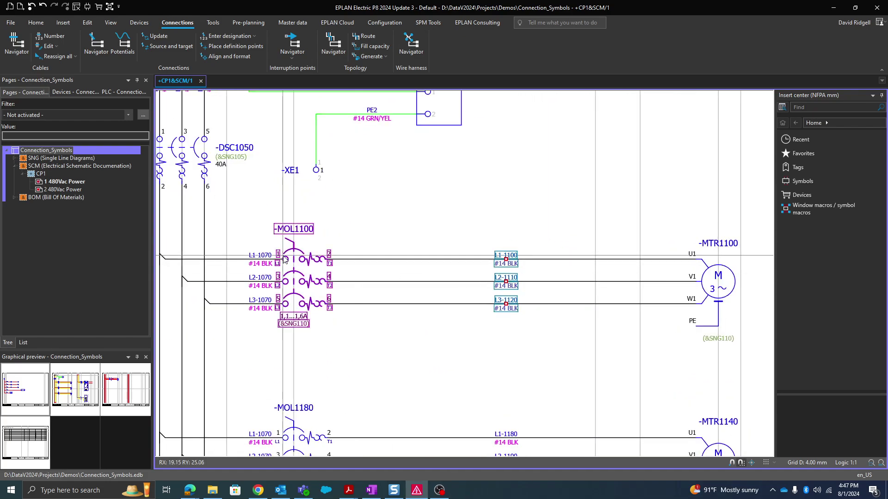
left_click_drag(244, 223, 274, 314, "ctrl")
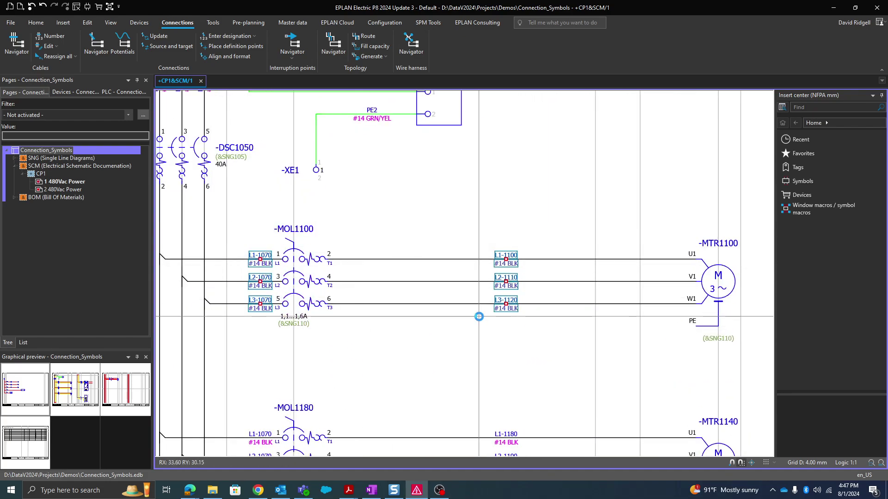
- Set the selected definition points' cross-section to 12 and update connections so labels read #12 BLK
key("ctrl+d")
left_click(416, 59)
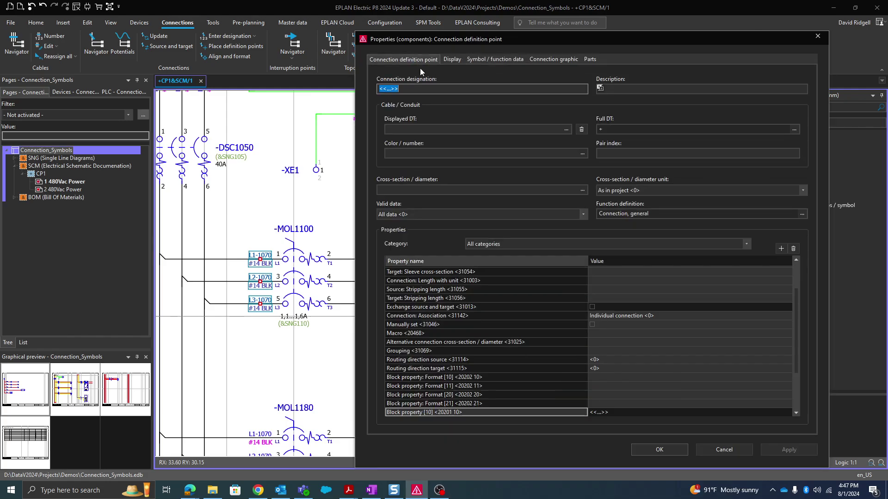
left_click(451, 191)
left_click(582, 191)
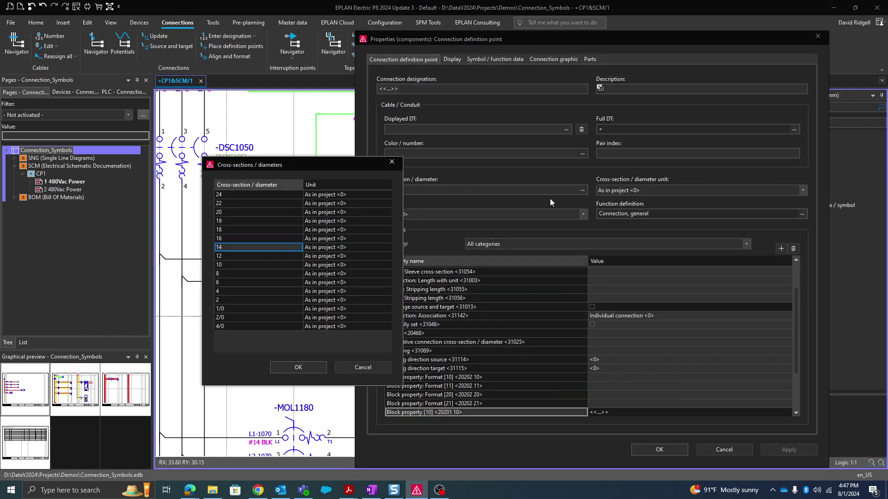
double_click(232, 255)
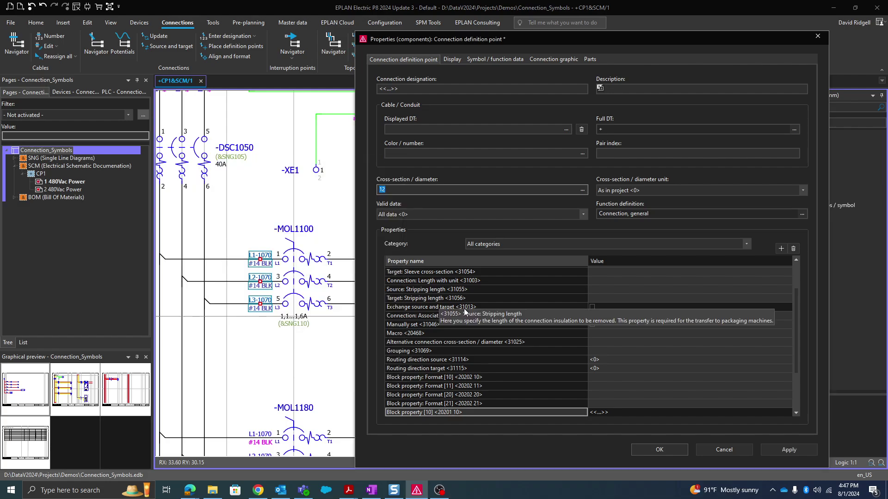
left_click(659, 450)
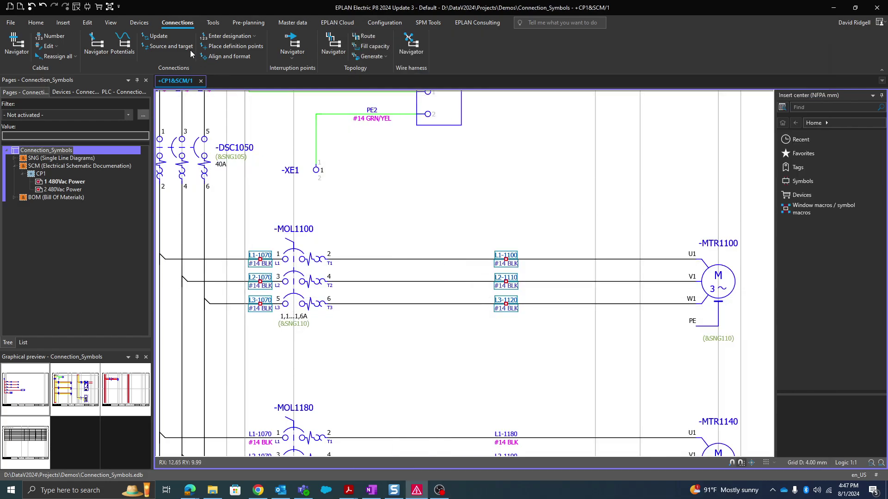
left_click(164, 38)
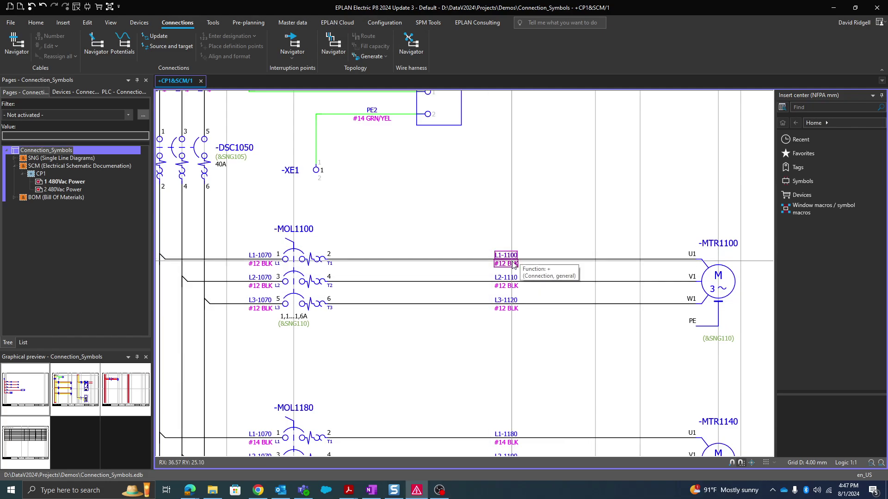
scroll(519, 274, "down", 2)
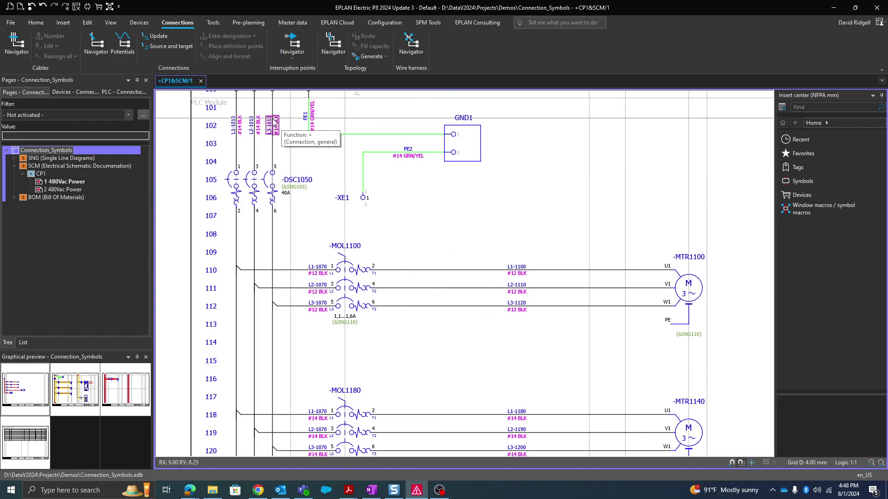
- Open the connection numbering scheme settings and display the 3PH group's format elements
scroll(264, 136, "down", 1)
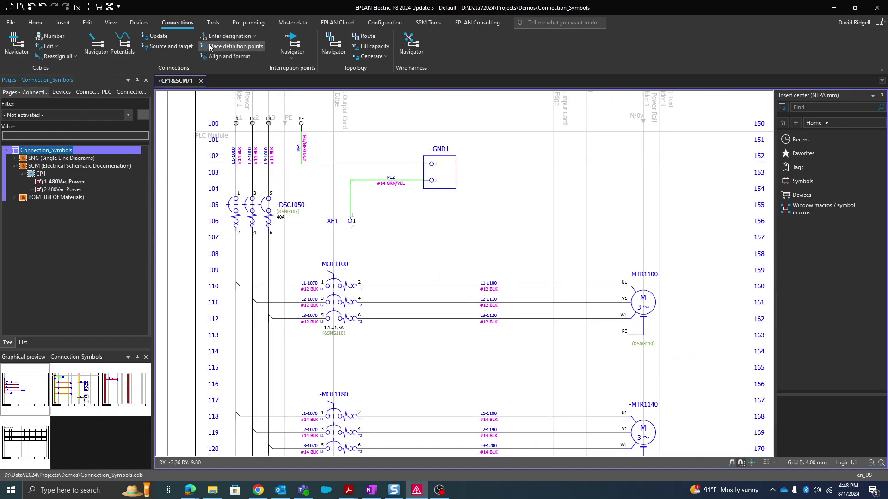
left_click(228, 35)
left_click(234, 83)
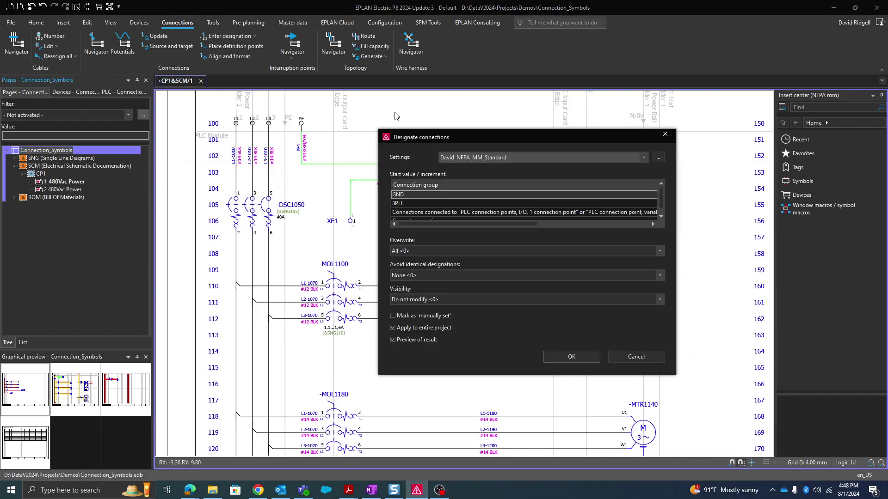
left_click(658, 157)
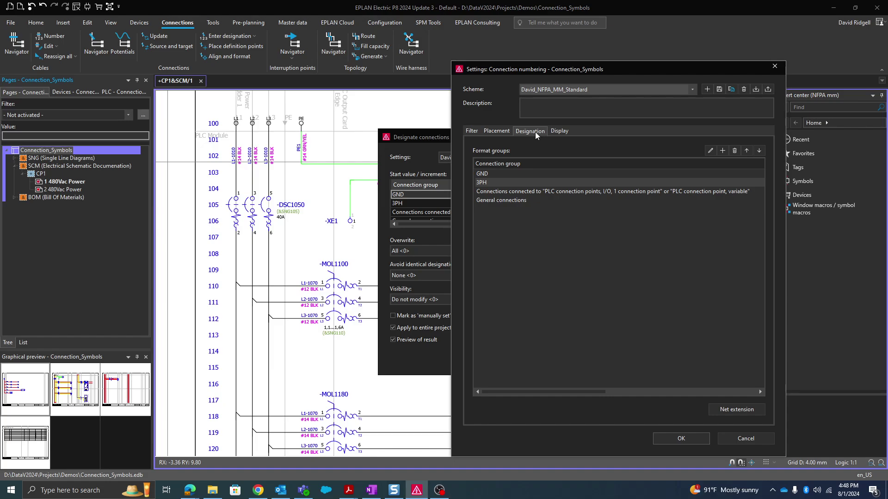
left_click(510, 179)
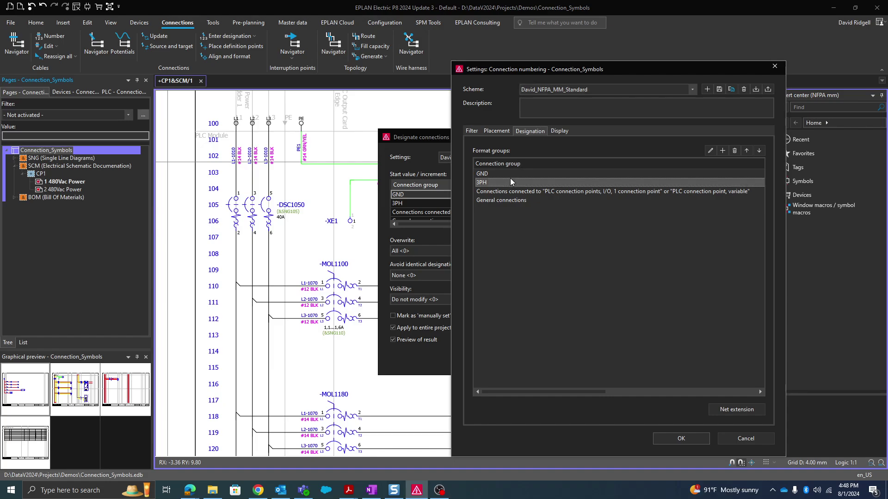
double_click(485, 184)
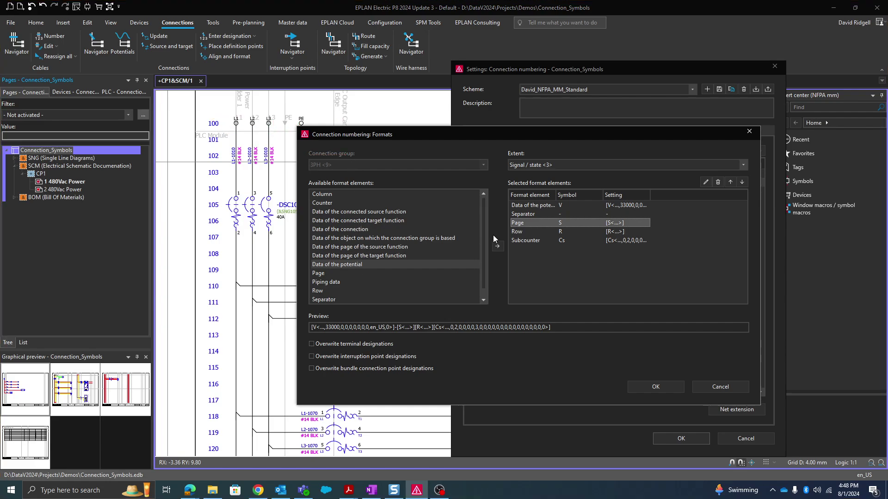
- Widen the element column and review each element of the 3PH format
double_click(556, 195)
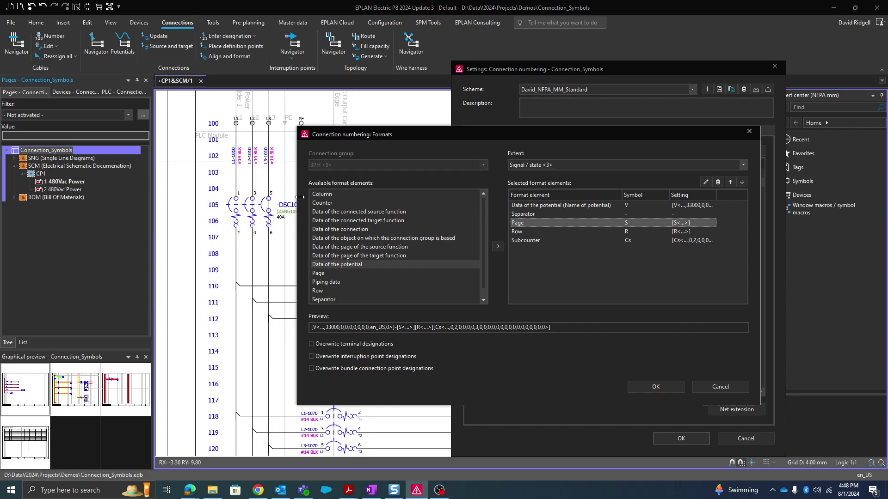
left_click(539, 207)
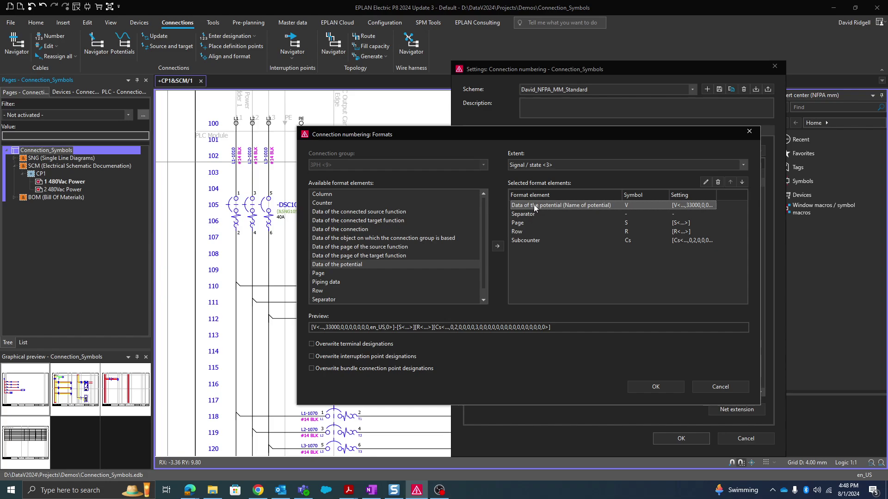
left_click(525, 214)
left_click(523, 224)
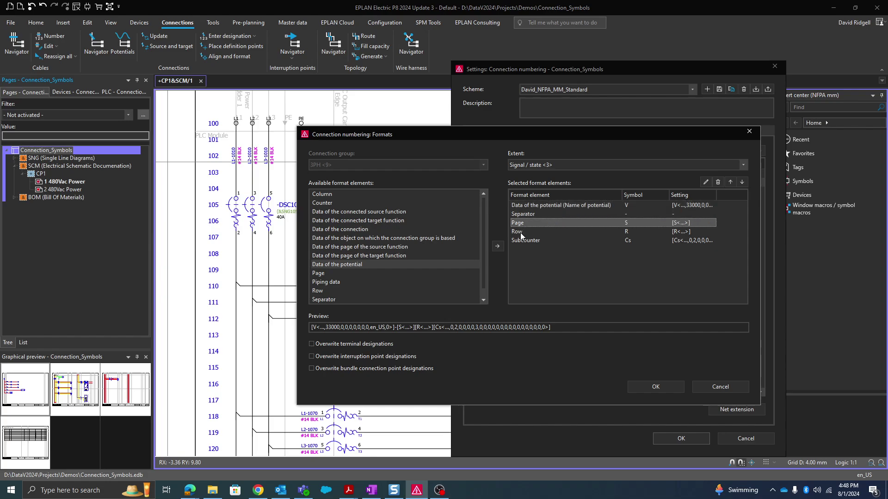
left_click(520, 232)
left_click(522, 241)
left_click(527, 232)
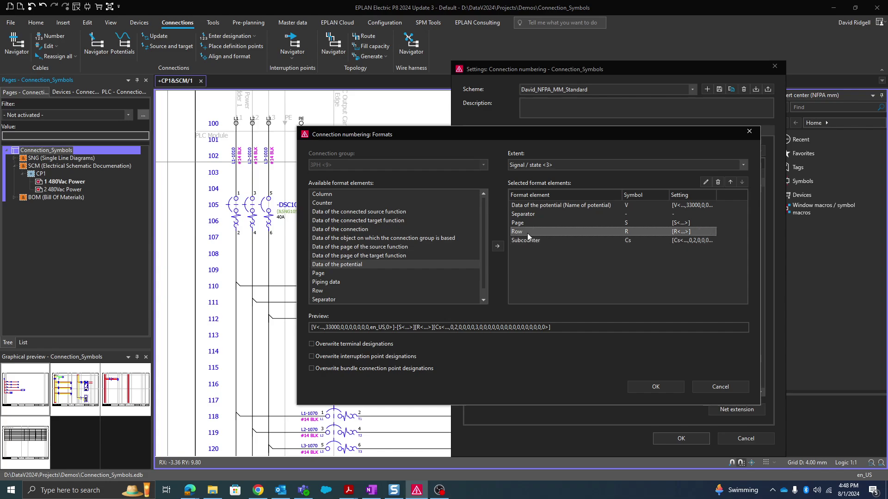
left_click(523, 222)
left_click(524, 215)
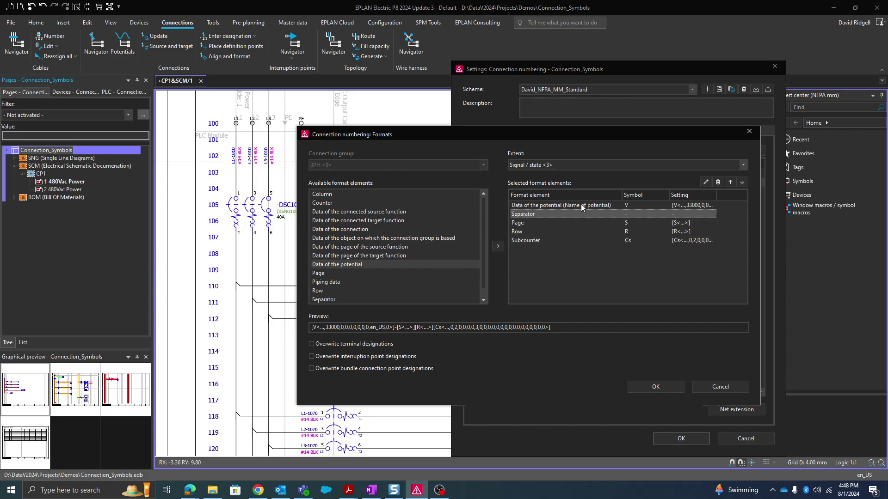
- Delete the Separator, Page and Row elements from the 3PH format
left_click(718, 182)
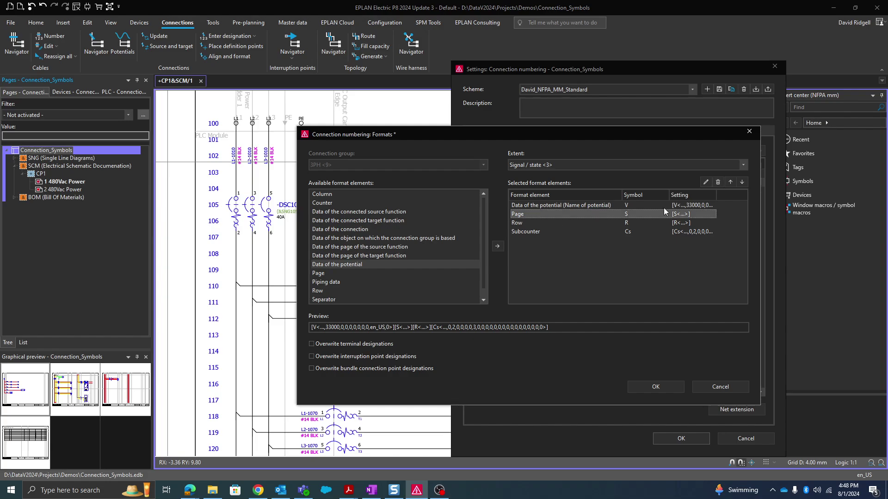
left_click(717, 182)
left_click(520, 214)
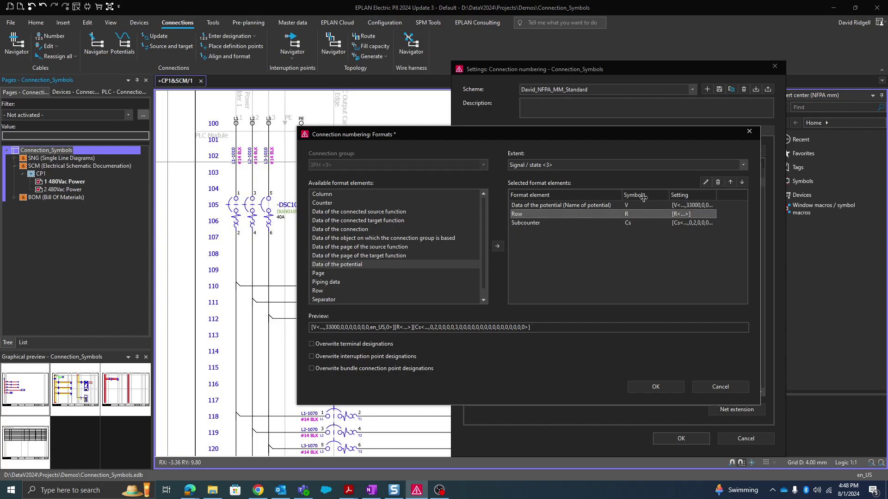
left_click(718, 182)
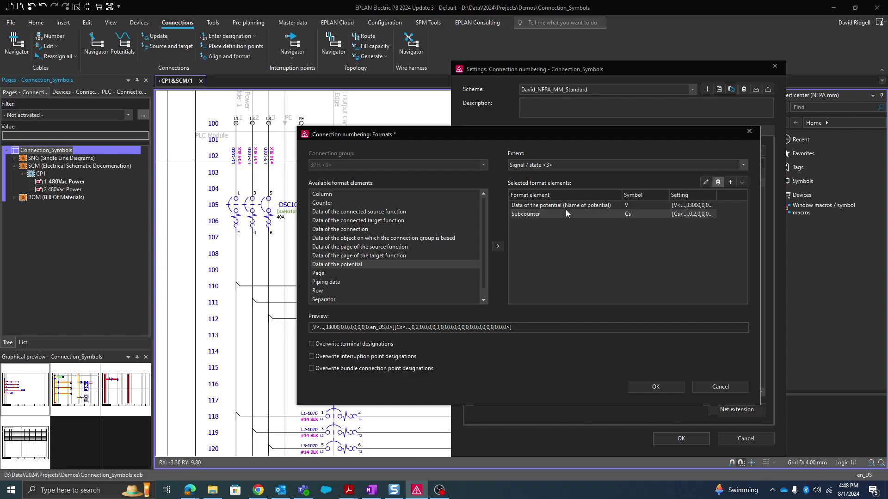
- Move the Subcounter above the potential name and check its counter settings
left_click(730, 182)
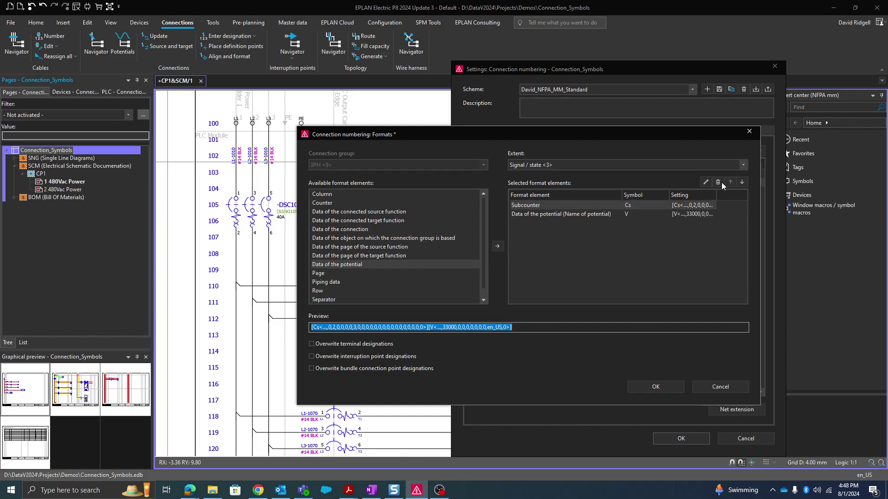
left_click(561, 215)
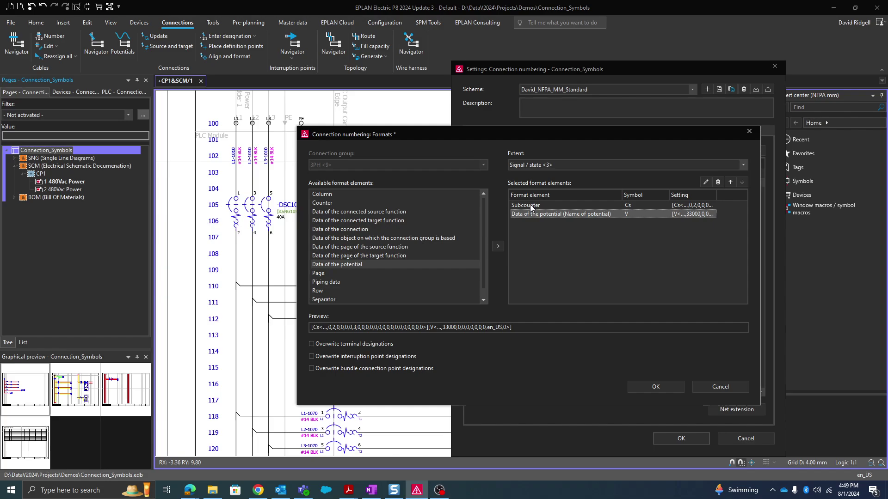
left_click(531, 207)
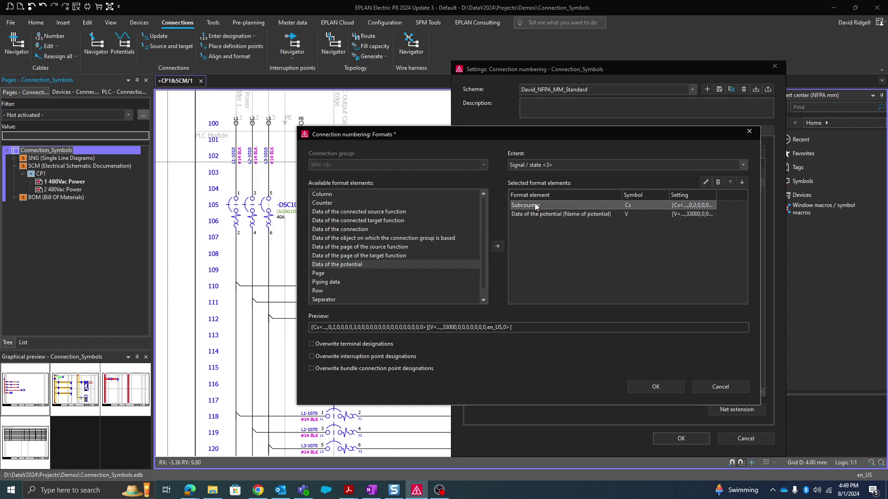
double_click(537, 207)
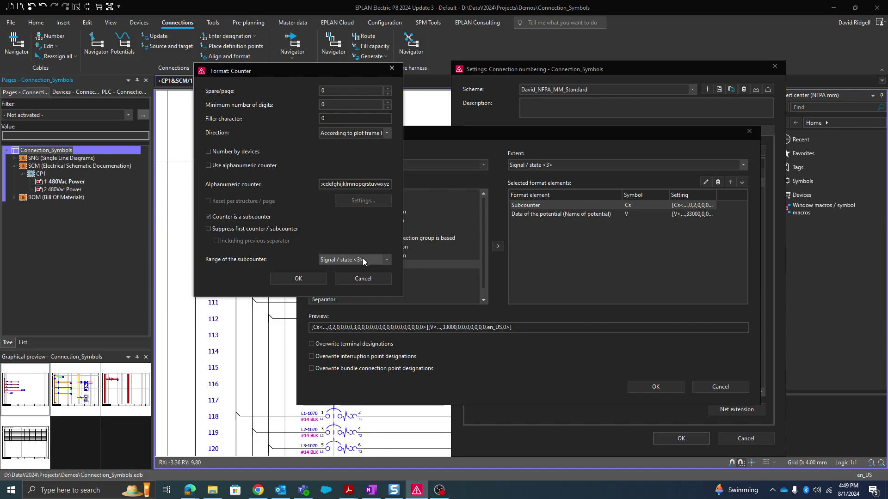
left_click(297, 278)
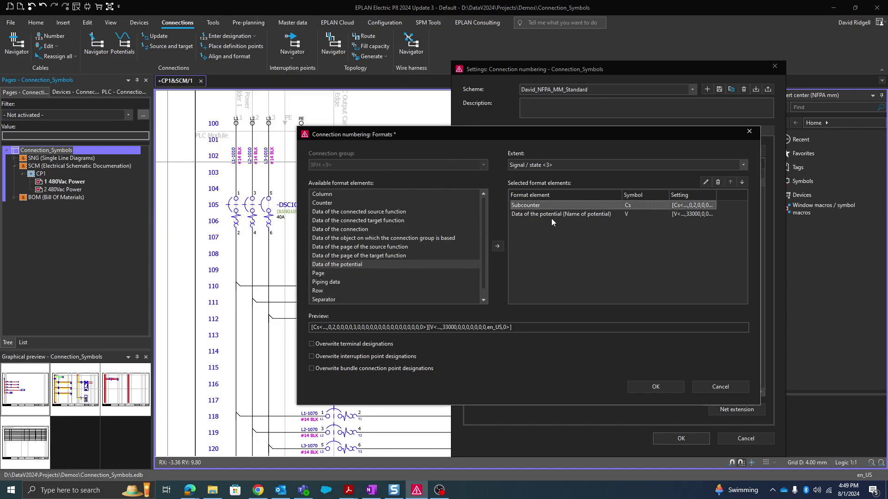
- Confirm the edited 3PH format, save the numbering scheme and close the settings
left_click(562, 214)
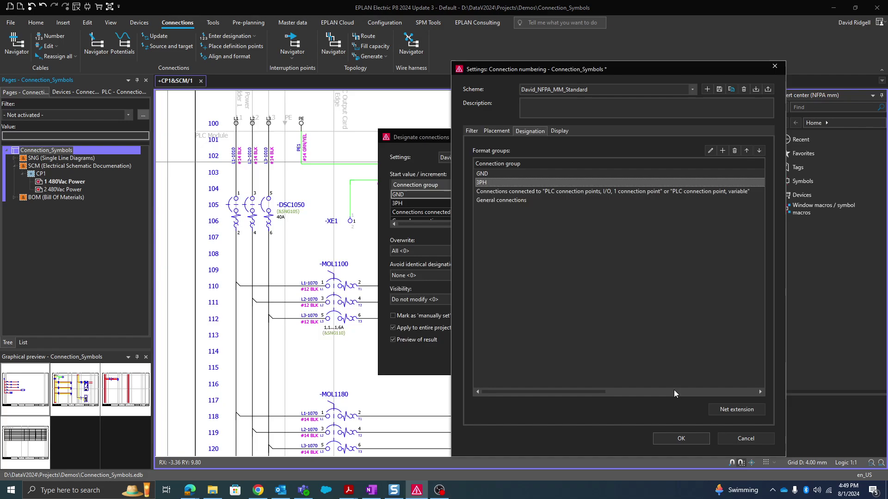
left_click(723, 91)
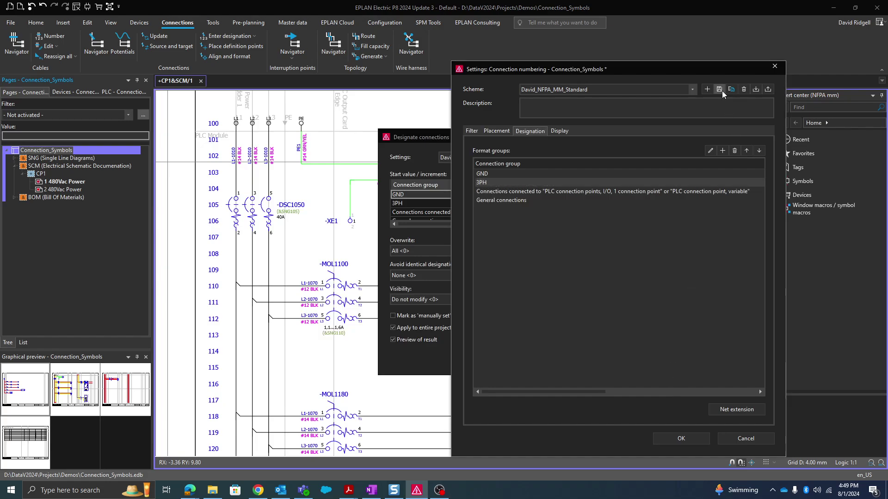
left_click(666, 437)
- Run the renumbering, check the preview, and accept the new 1L1/2L1/3L1 designations
left_click(559, 357)
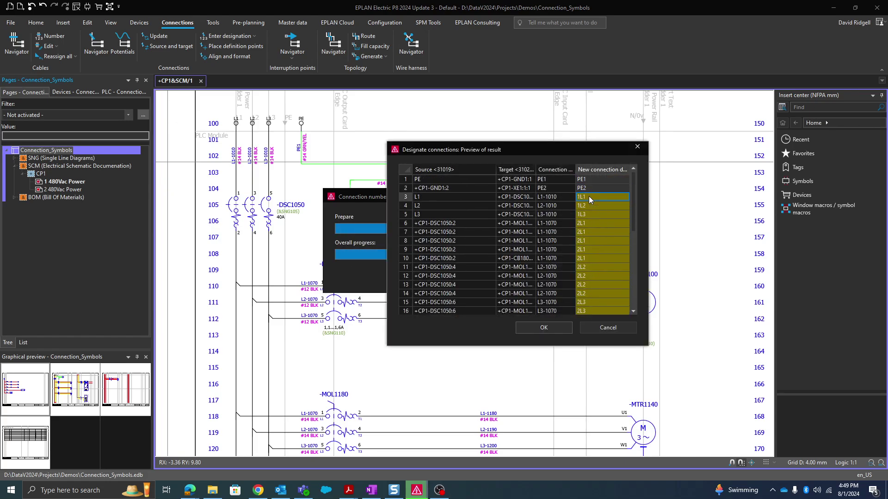
left_click(587, 223)
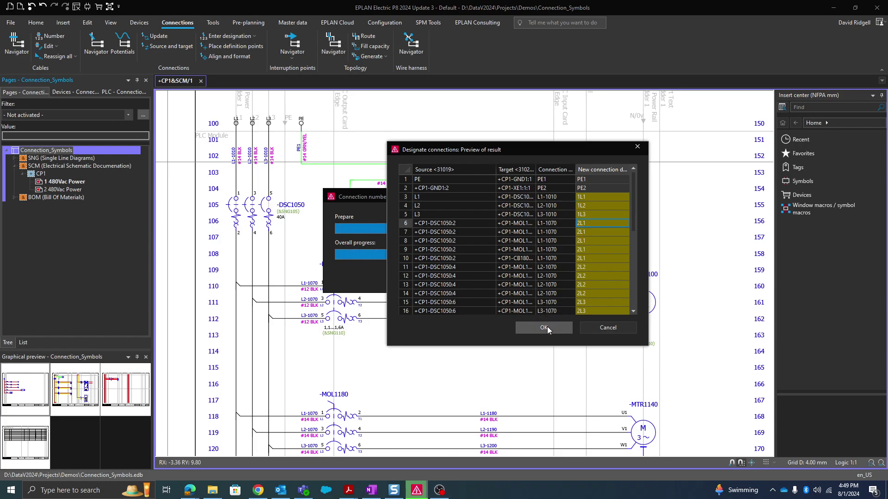
left_click(548, 327)
scroll(277, 152, "up", 2)
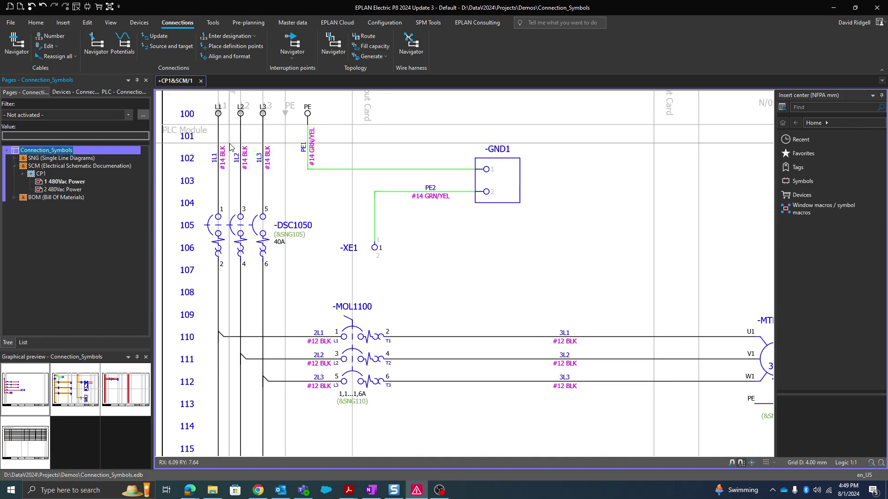
scroll(541, 276, "down", 2)
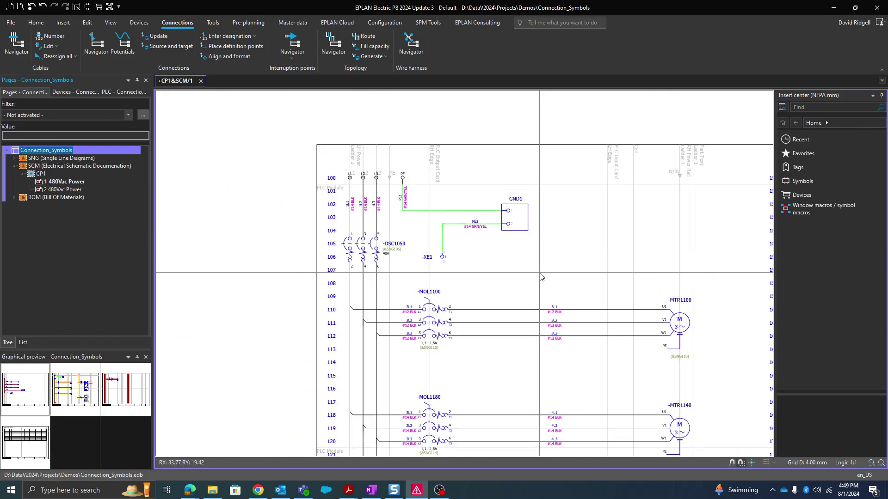
middle_click_drag(541, 277, 383, 245)
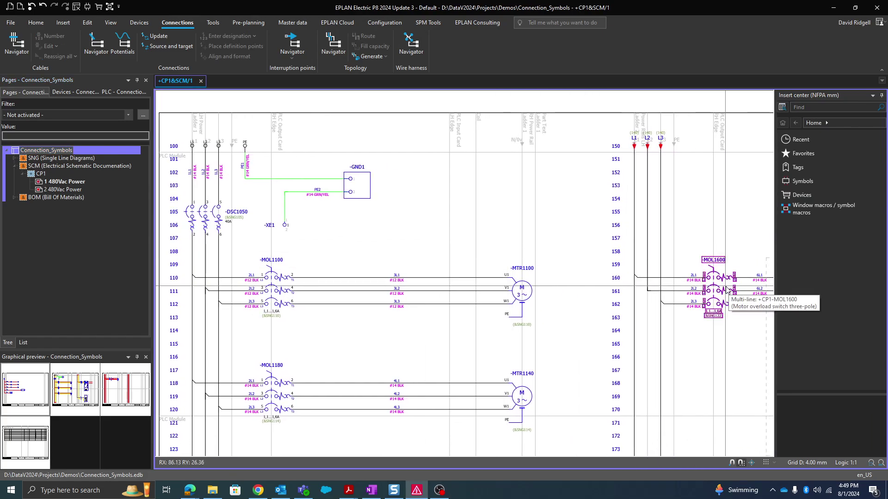
scroll(726, 290, "down", 1)
middle_click_drag(694, 352, 595, 300)
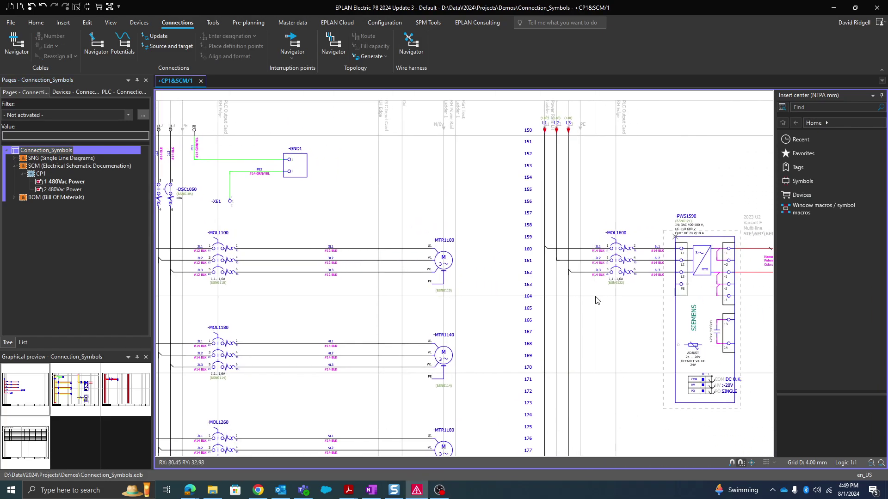
scroll(595, 301, "up", 3)
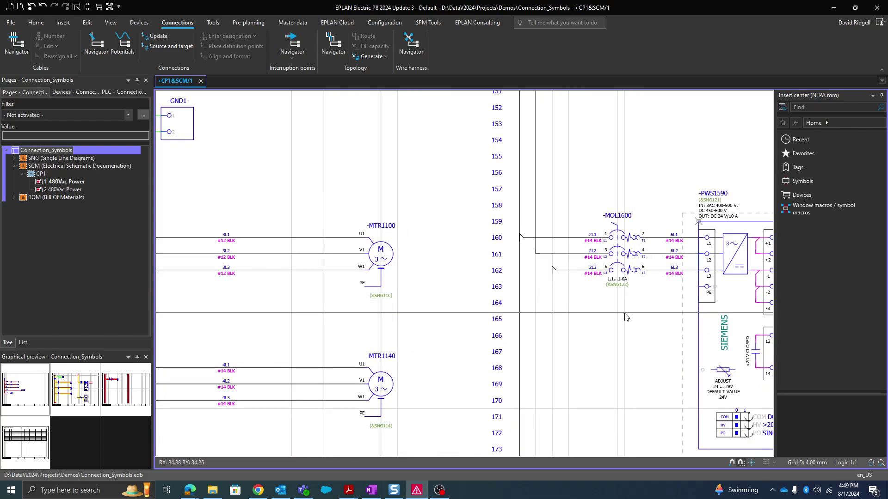
middle_click_drag(174, 108, 319, 217)
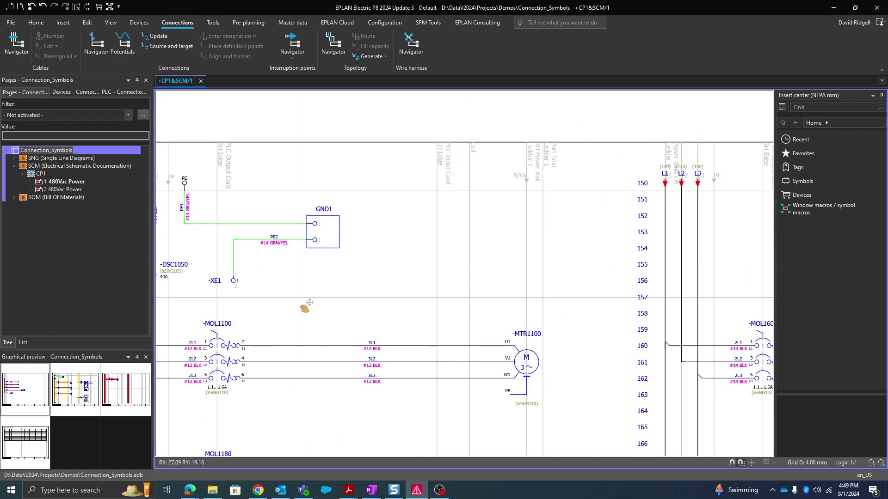
middle_click_drag(305, 307, 402, 282)
scroll(303, 185, "up", 3)
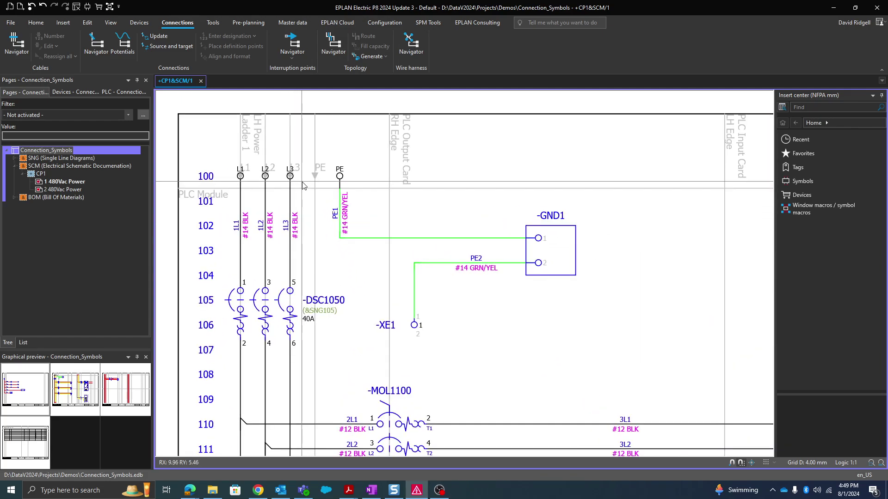
left_click_drag(305, 199, 238, 156)
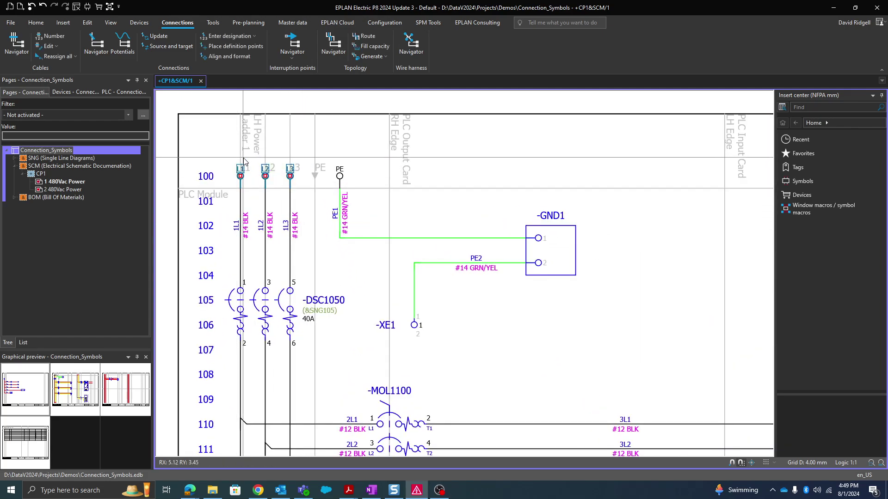
double_click(289, 171)
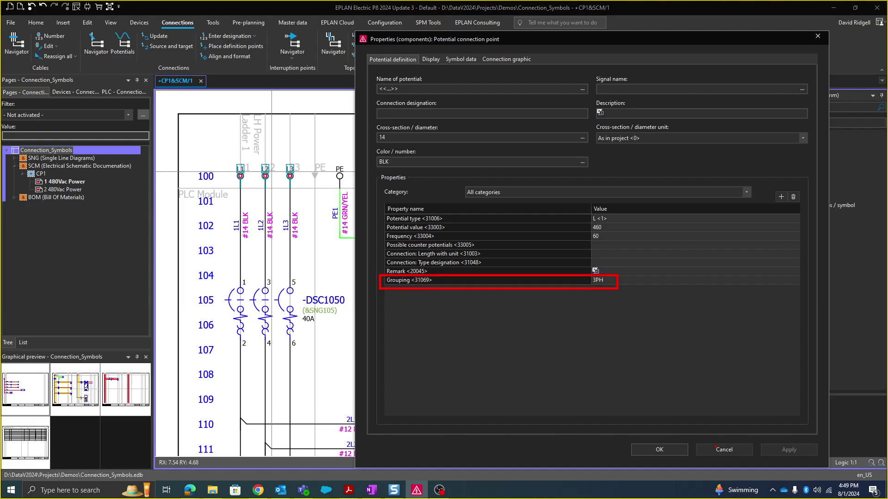
left_click(659, 449)
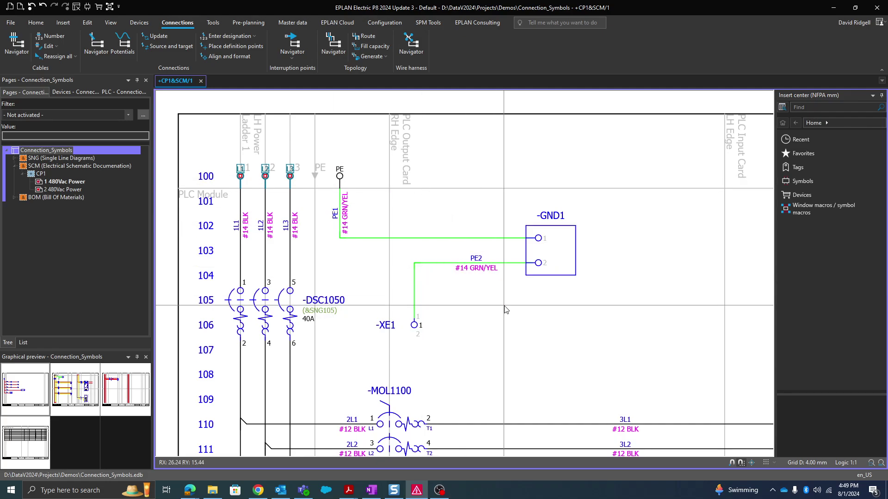
scroll(505, 307, "down", 3)
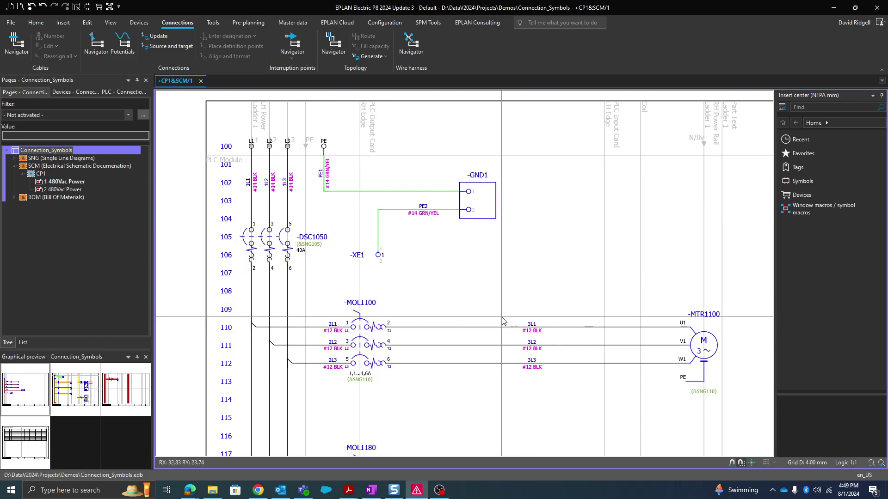
scroll(490, 260, "down", 2)
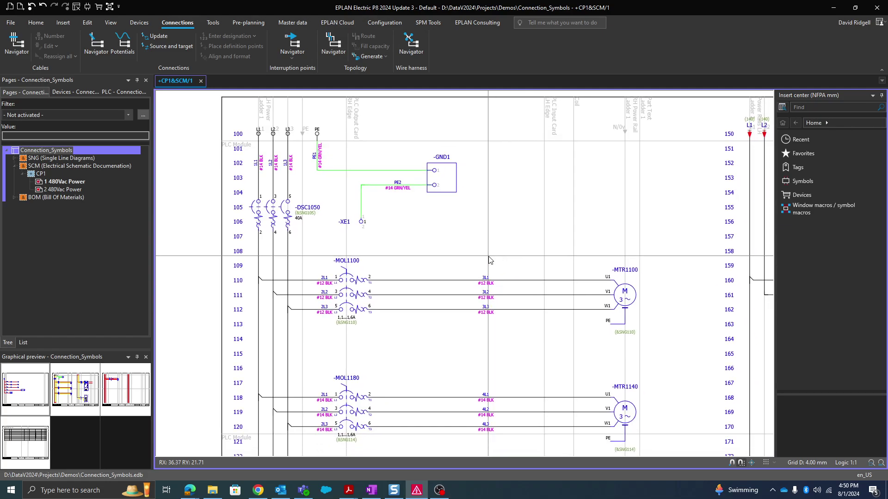
scroll(490, 260, "up", 1)
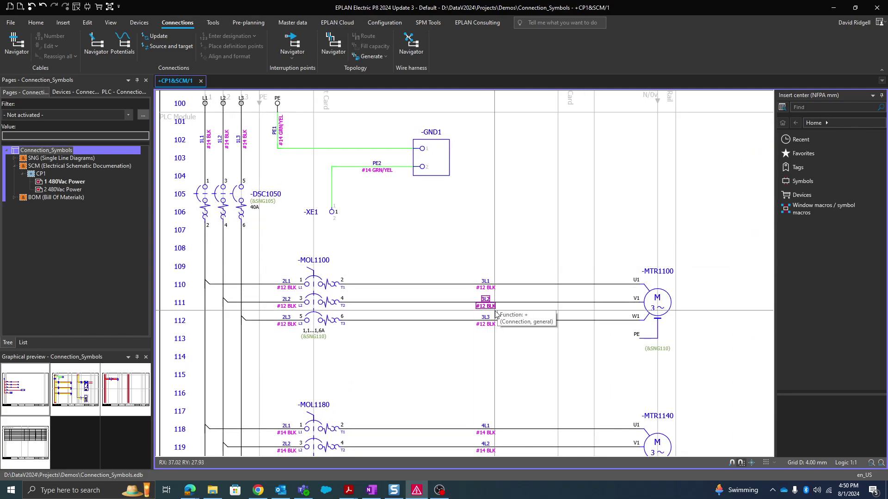